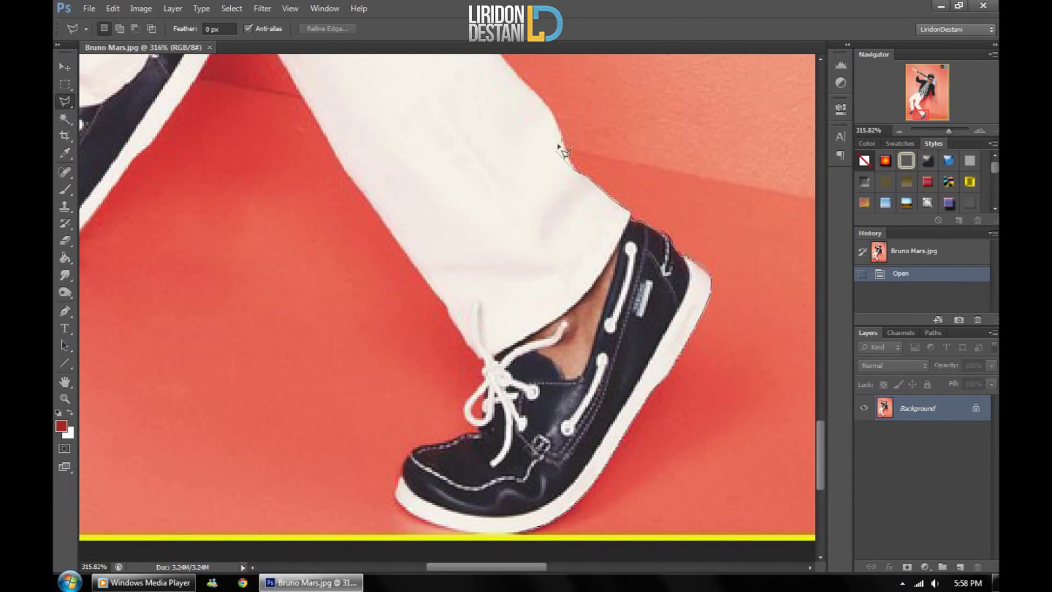
Step: Run the Polygonal Lasso outline from the shoe up the trouser leg and jacket edge to the fingertips
{"action": "scroll", "coordinate": [550, 110], "scroll_direction": "up", "scroll_amount": 2}
{"action": "scroll", "coordinate": [493, 274], "scroll_direction": "up", "scroll_amount": 3}
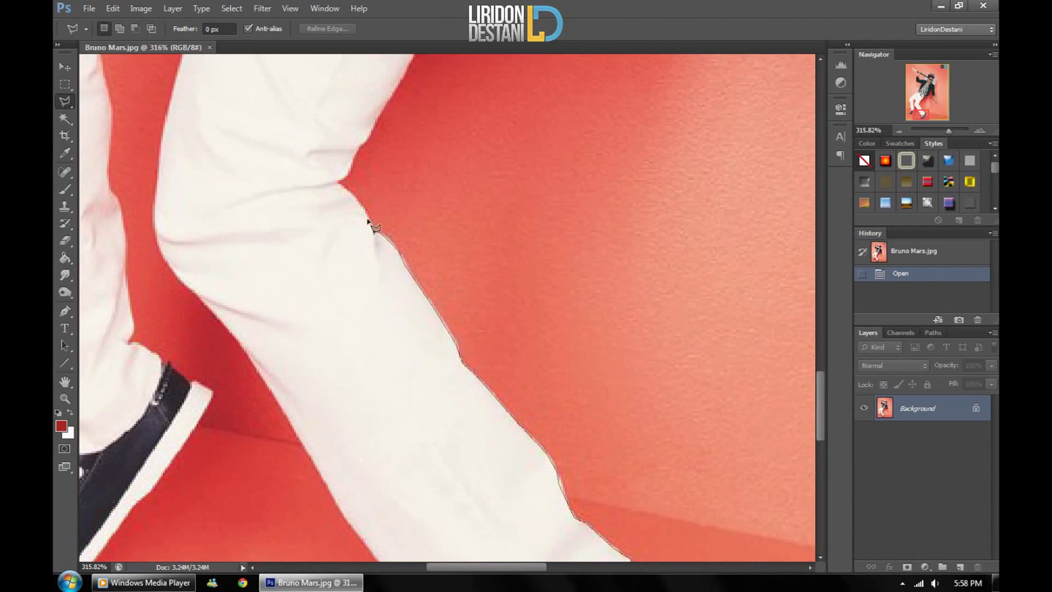
{"action": "scroll", "coordinate": [364, 404], "scroll_direction": "up", "scroll_amount": 4}
{"action": "scroll", "coordinate": [364, 404], "scroll_direction": "down", "scroll_amount": 1}
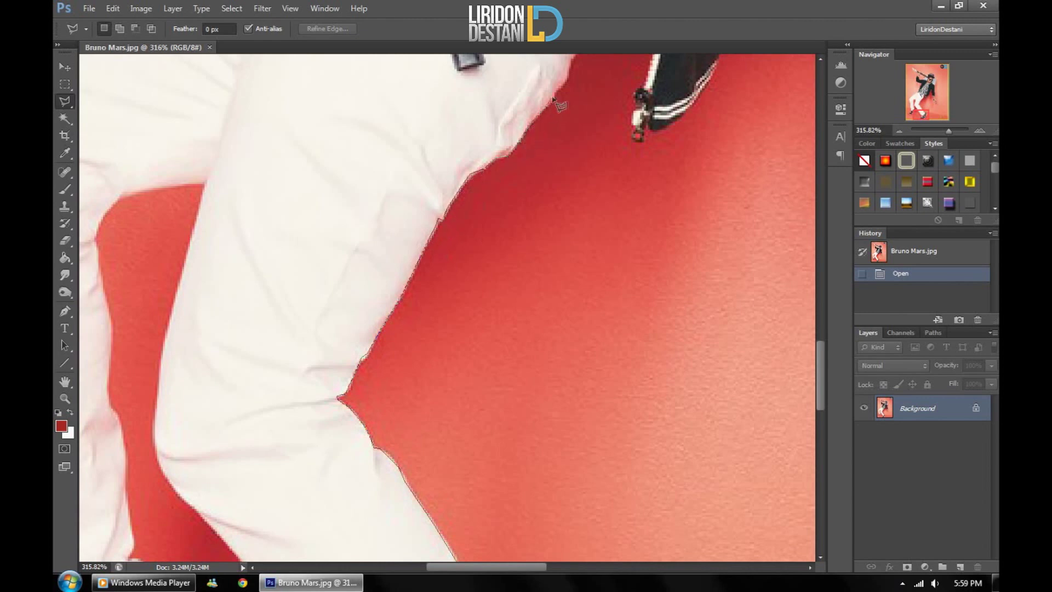
{"action": "scroll", "coordinate": [574, 85], "scroll_direction": "up", "scroll_amount": 4}
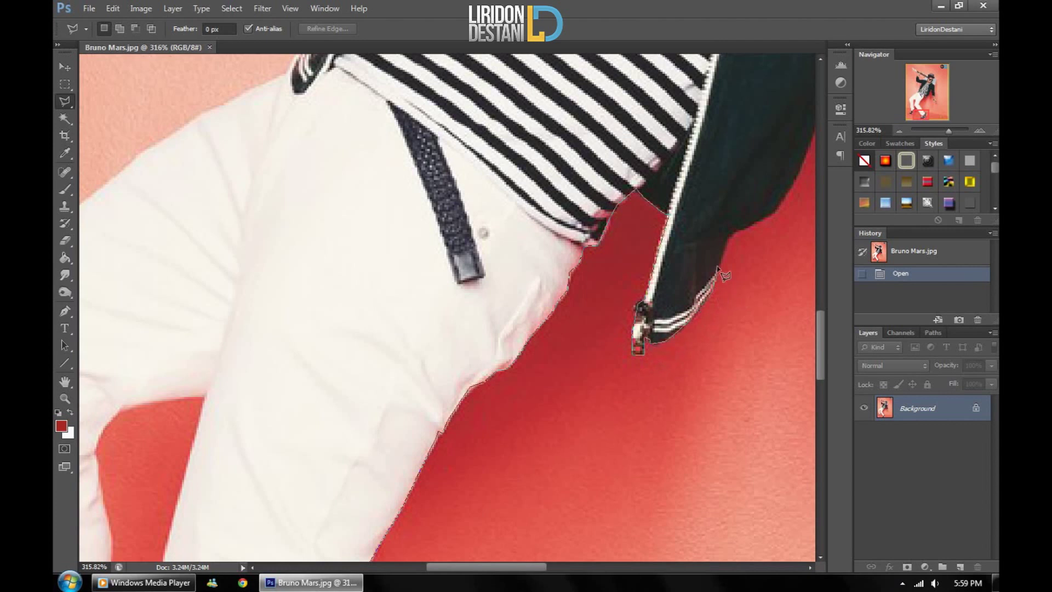
{"action": "left_click_drag", "start_coordinate": [817, 141], "coordinate": [712, 129]}
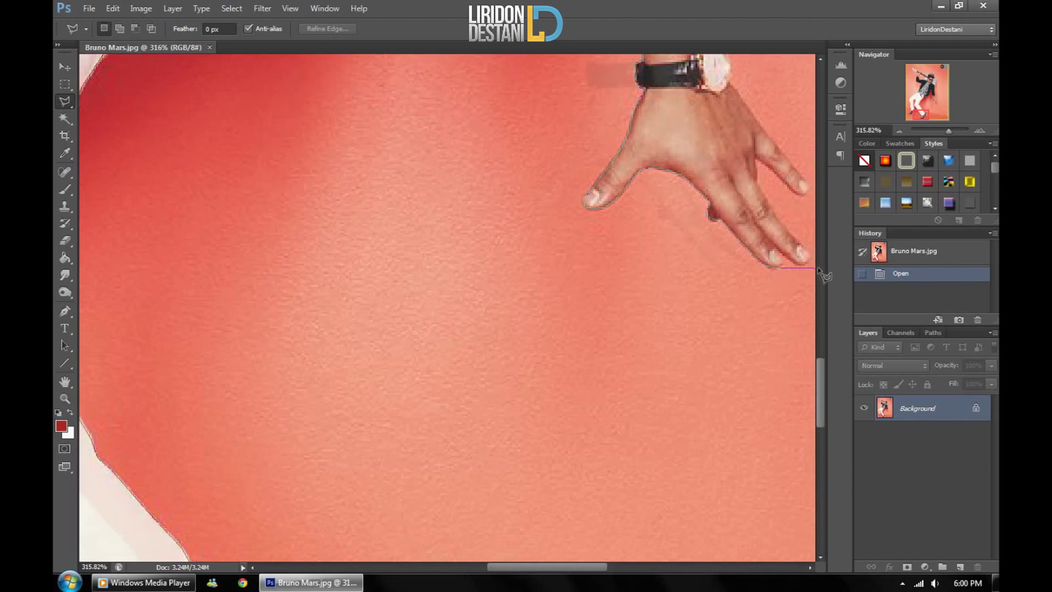
{"action": "scroll", "coordinate": [652, 269], "scroll_direction": "up", "scroll_amount": 5}
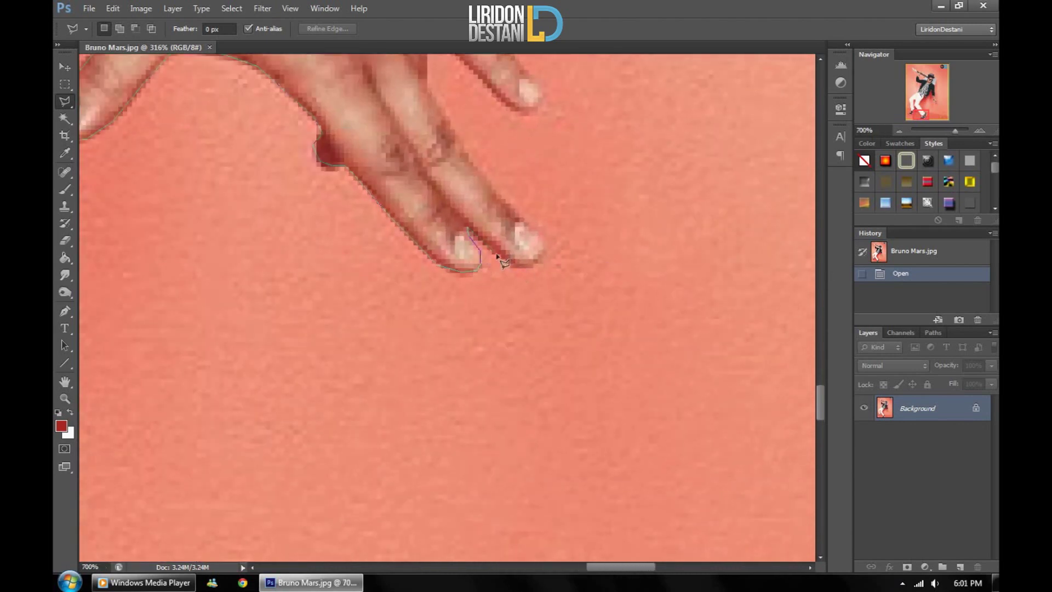
Step: Anchor the outline on the finger edge and carry it up the dark edge at 700% zoom
{"action": "left_click", "coordinate": [425, 80]}
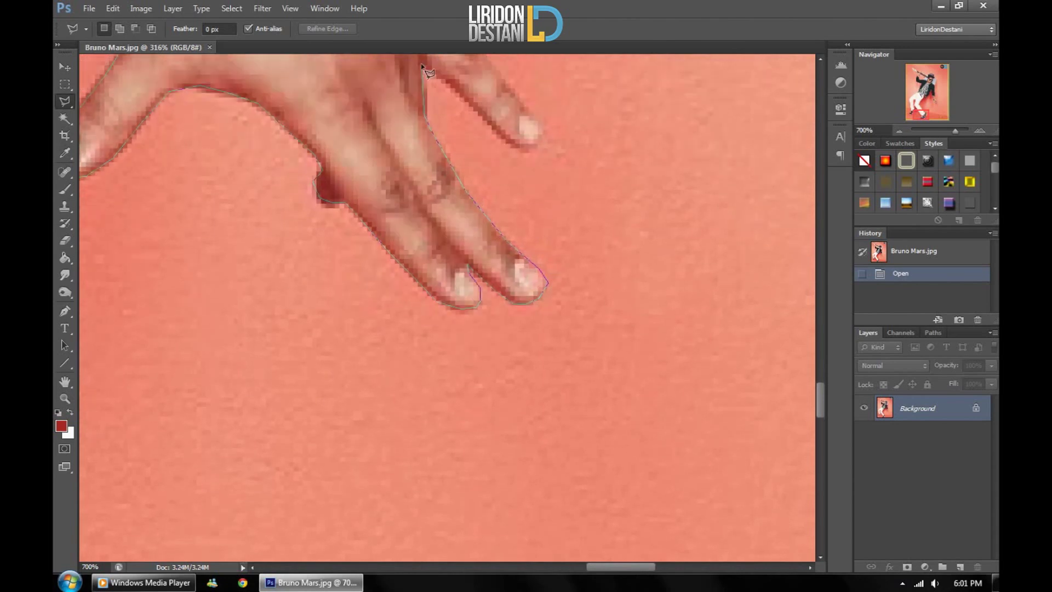
{"action": "scroll", "coordinate": [400, 203], "scroll_direction": "up", "scroll_amount": 5}
{"action": "scroll", "coordinate": [356, 164], "scroll_direction": "up", "scroll_amount": 3}
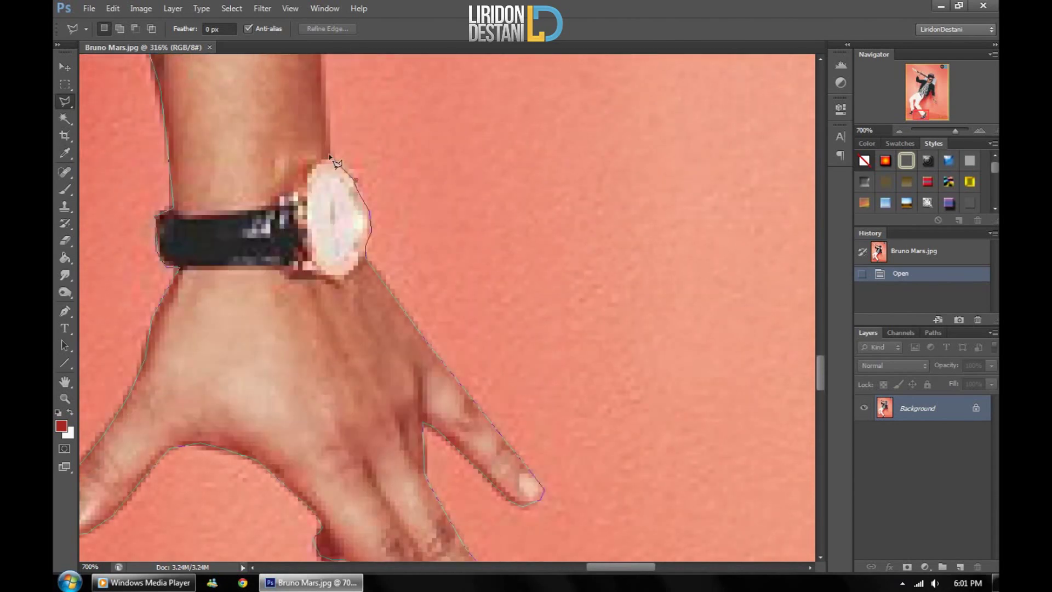
{"action": "scroll", "coordinate": [329, 131], "scroll_direction": "up", "scroll_amount": 3}
{"action": "scroll", "coordinate": [327, 335], "scroll_direction": "up", "scroll_amount": 5}
{"action": "left_click", "coordinate": [313, 145]}
{"action": "scroll", "coordinate": [321, 137], "scroll_direction": "up", "scroll_amount": 5}
{"action": "left_click", "coordinate": [292, 244]}
{"action": "left_click", "coordinate": [273, 244]}
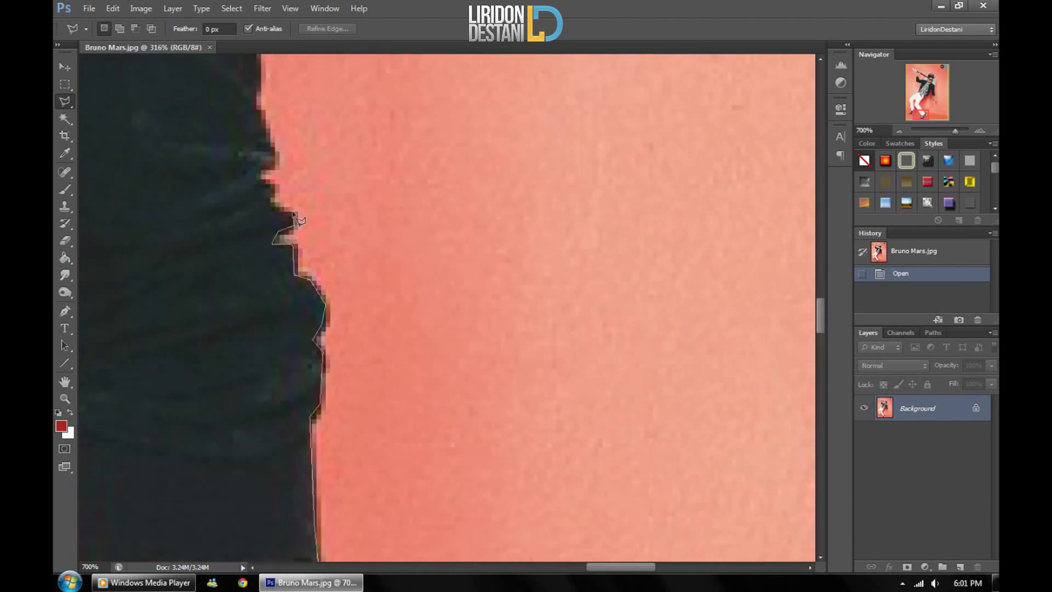
Step: Trace the outline further up the dark edge past the wrist and watch
{"action": "scroll", "coordinate": [267, 85], "scroll_direction": "up", "scroll_amount": 5}
{"action": "left_click", "coordinate": [249, 317]}
{"action": "left_click", "coordinate": [267, 260]}
{"action": "left_click", "coordinate": [245, 234]}
{"action": "left_click", "coordinate": [275, 207]}
{"action": "scroll", "coordinate": [291, 165], "scroll_direction": "up", "scroll_amount": 3}
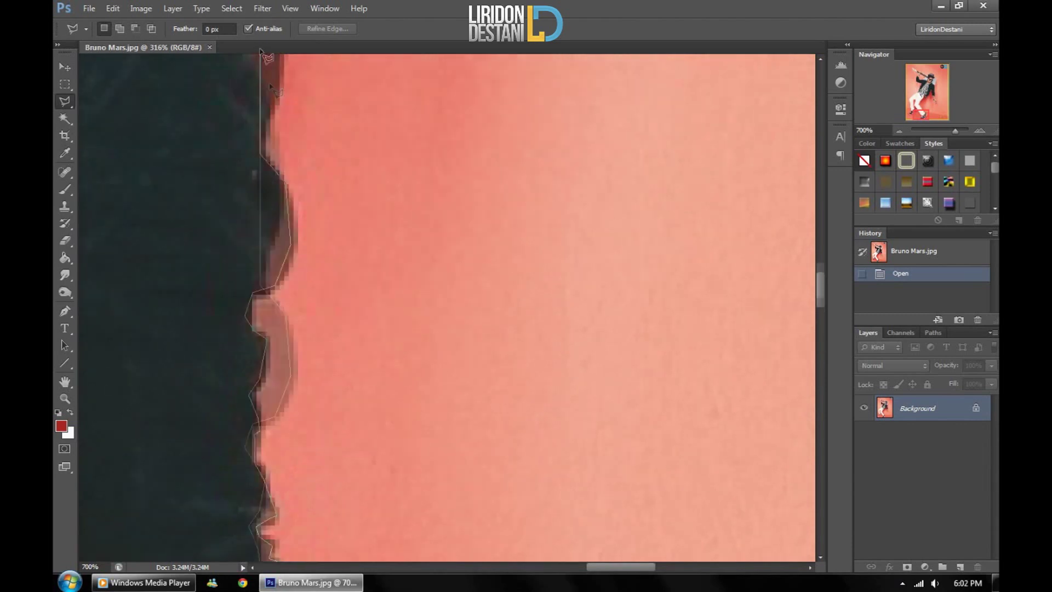
{"action": "scroll", "coordinate": [274, 329], "scroll_direction": "up", "scroll_amount": 5}
Step: Continue the outline up the light shirt edge toward the hat
{"action": "left_click", "coordinate": [233, 463]}
{"action": "left_click", "coordinate": [384, 312]}
{"action": "left_click", "coordinate": [403, 219]}
{"action": "left_click", "coordinate": [413, 109]}
{"action": "scroll", "coordinate": [418, 66], "scroll_direction": "up", "scroll_amount": 4}
{"action": "scroll", "coordinate": [399, 122], "scroll_direction": "up", "scroll_amount": 4}
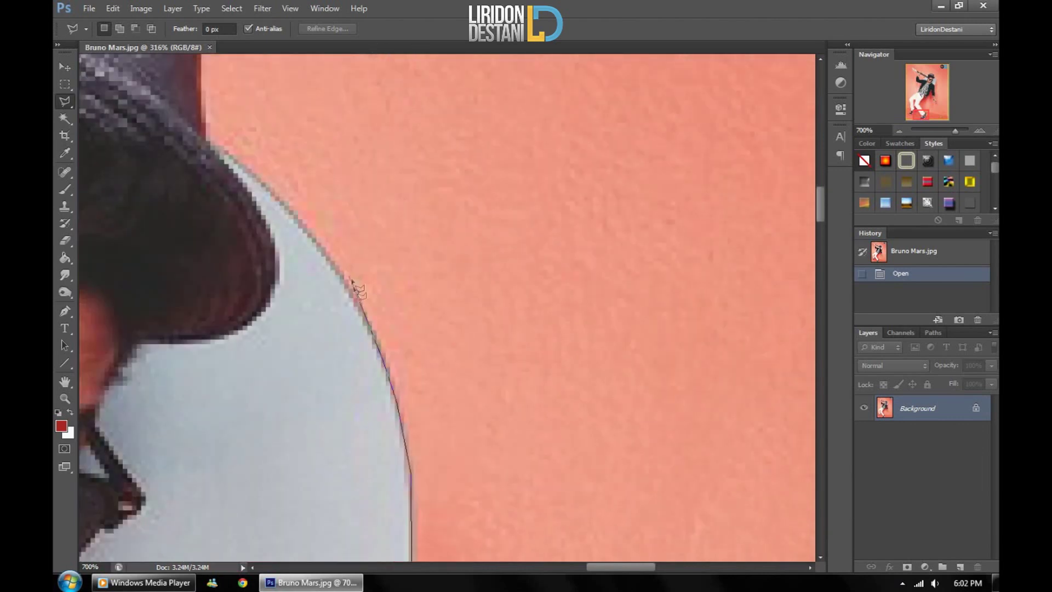
Step: Outline the hat's right edge, its top and down to the brim
{"action": "scroll", "coordinate": [203, 127], "scroll_direction": "up", "scroll_amount": 6}
{"action": "left_click", "coordinate": [229, 282]}
{"action": "left_click", "coordinate": [167, 244]}
{"action": "scroll", "coordinate": [96, 191], "scroll_direction": "left", "scroll_amount": 3}
{"action": "left_click", "coordinate": [192, 116]}
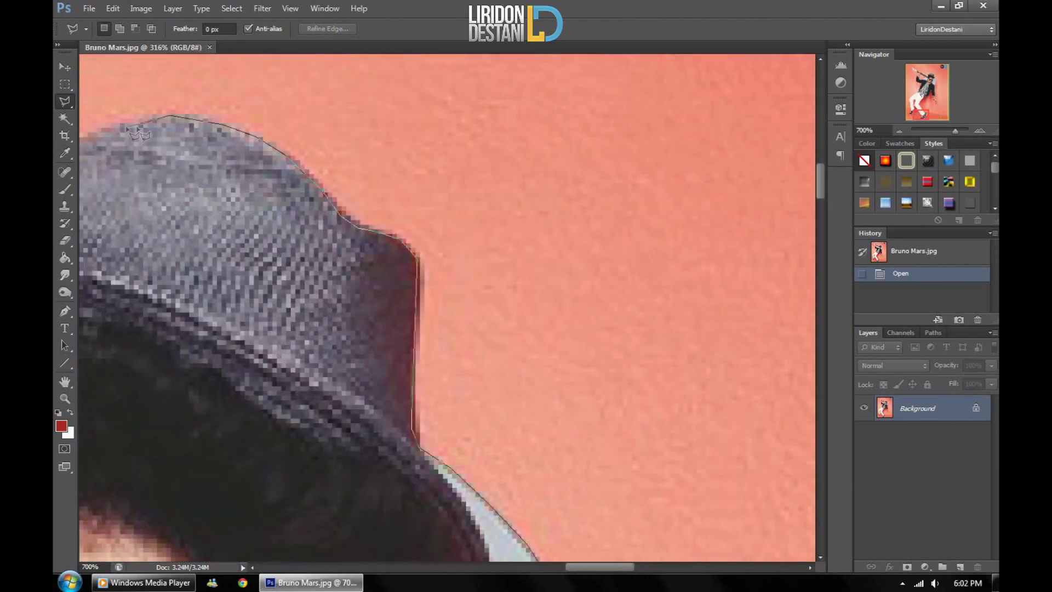
{"action": "left_click", "coordinate": [121, 123]}
{"action": "scroll", "coordinate": [110, 132], "scroll_direction": "left", "scroll_amount": 5}
{"action": "left_click", "coordinate": [299, 167]}
{"action": "left_click", "coordinate": [244, 234]}
Step: Trace the hat brim, the guitar body top and the start of the neck edge
{"action": "left_click", "coordinate": [144, 241]}
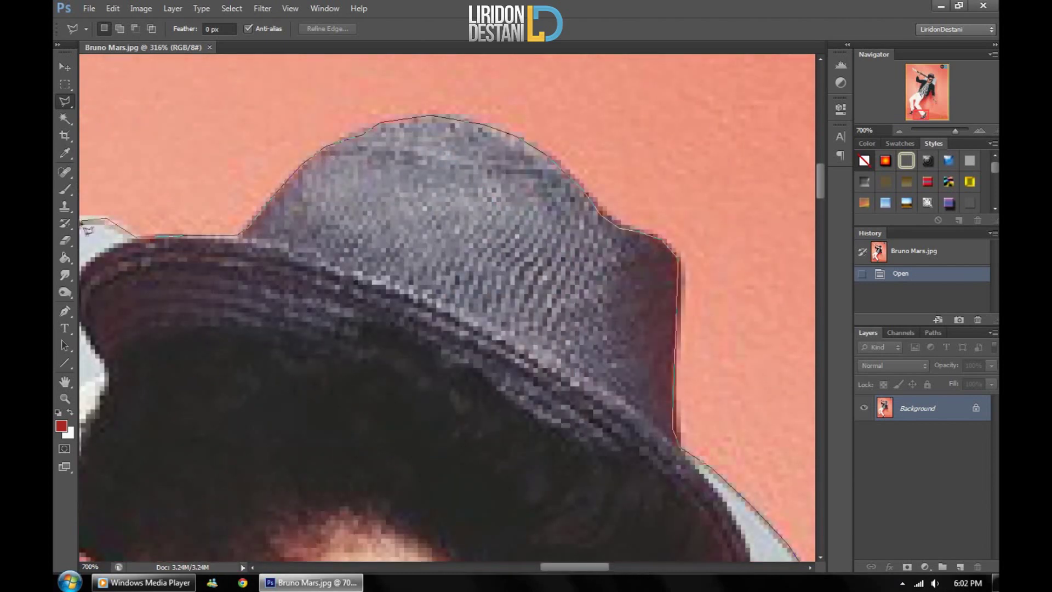
{"action": "scroll", "coordinate": [143, 241], "scroll_direction": "left", "scroll_amount": 3}
{"action": "left_click", "coordinate": [277, 218]}
{"action": "left_click", "coordinate": [241, 218]}
{"action": "scroll", "coordinate": [241, 219], "scroll_direction": "left", "scroll_amount": 6}
{"action": "left_click", "coordinate": [416, 362]}
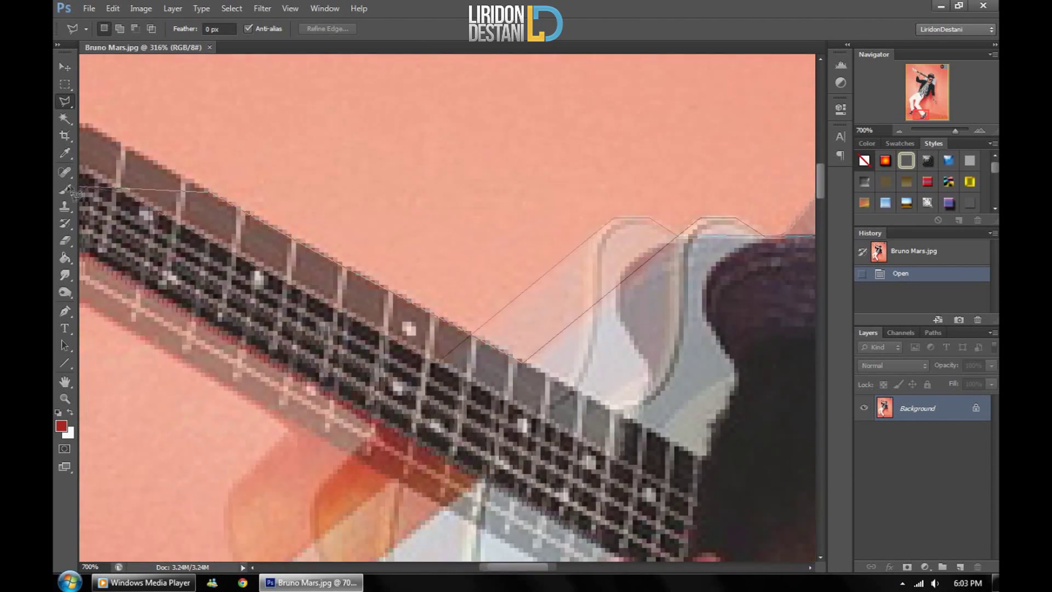
{"action": "scroll", "coordinate": [208, 251], "scroll_direction": "left", "scroll_amount": 5}
{"action": "scroll", "coordinate": [164, 165], "scroll_direction": "up", "scroll_amount": 2}
Step: Run the outline along the guitar neck around the fretting fingers toward the headstock
{"action": "left_click", "coordinate": [142, 185]}
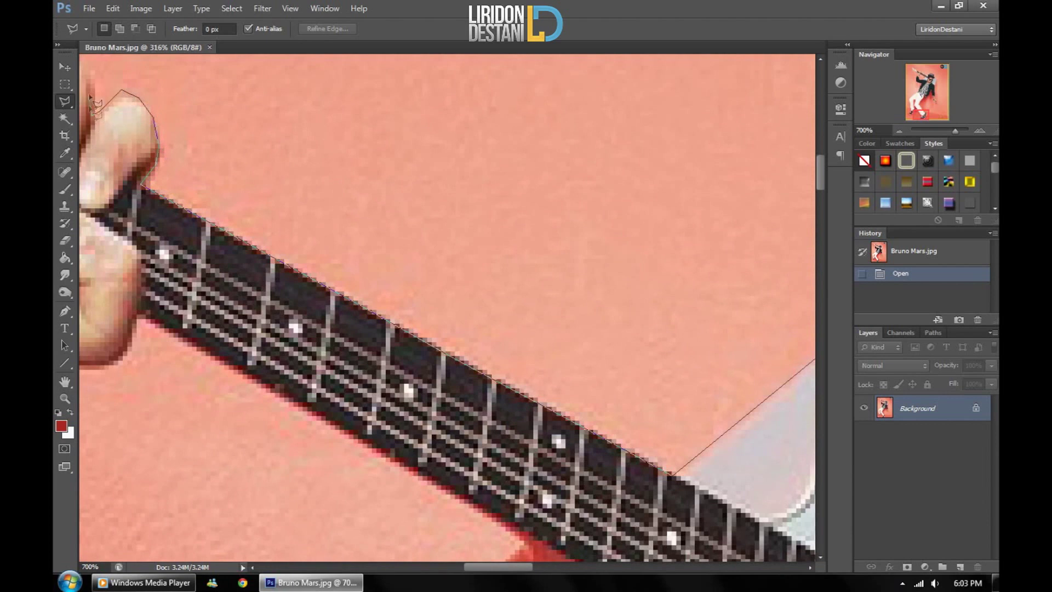
{"action": "left_click", "coordinate": [93, 112]}
{"action": "scroll", "coordinate": [93, 112], "scroll_direction": "up", "scroll_amount": 5}
{"action": "scroll", "coordinate": [93, 113], "scroll_direction": "left", "scroll_amount": 3}
{"action": "left_click", "coordinate": [242, 390]}
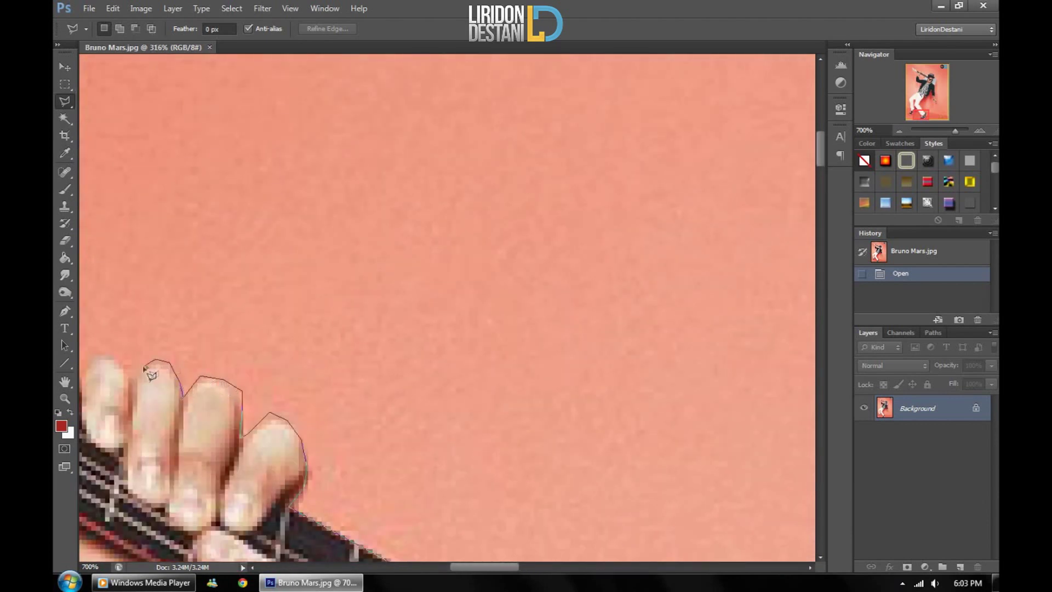
{"action": "scroll", "coordinate": [96, 375], "scroll_direction": "left", "scroll_amount": 5}
{"action": "left_click", "coordinate": [225, 386]}
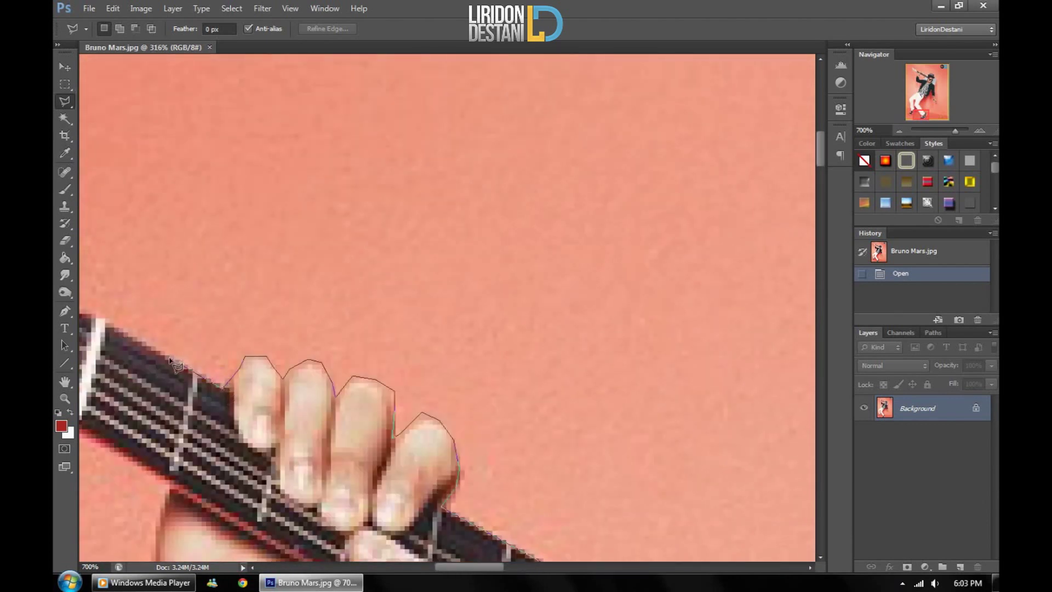
{"action": "scroll", "coordinate": [95, 320], "scroll_direction": "left", "scroll_amount": 7}
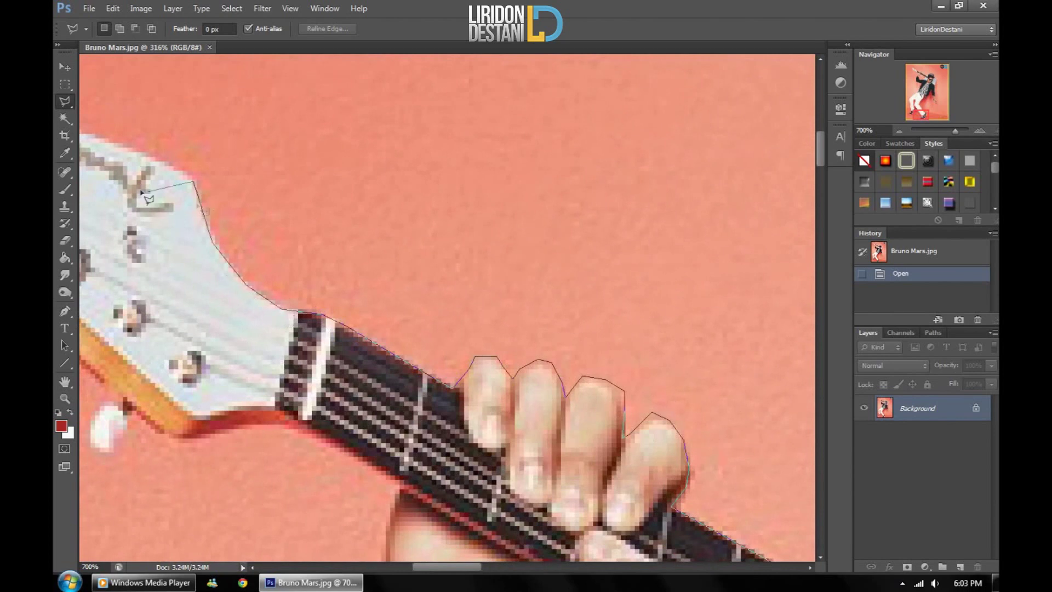
{"action": "scroll", "coordinate": [221, 252], "scroll_direction": "up", "scroll_amount": 6}
{"action": "scroll", "coordinate": [220, 252], "scroll_direction": "left", "scroll_amount": 13}
Step: Trace the outline along the headstock's top edge
{"action": "left_click", "coordinate": [614, 366]}
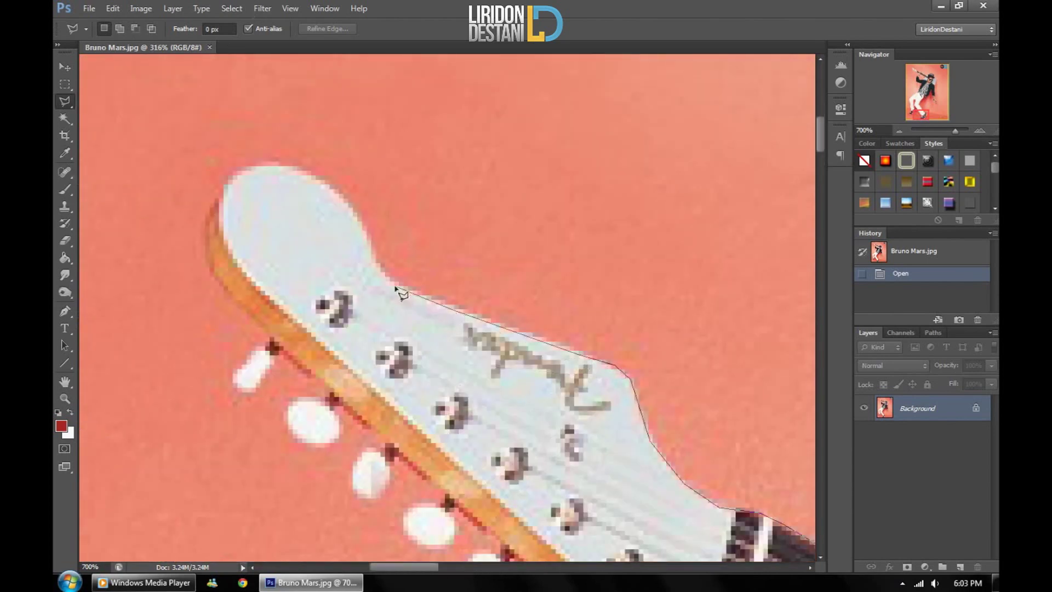
{"action": "left_click", "coordinate": [361, 223]}
{"action": "left_click", "coordinate": [344, 195]}
{"action": "left_click", "coordinate": [299, 169]}
{"action": "left_click", "coordinate": [257, 164]}
{"action": "left_click", "coordinate": [230, 179]}
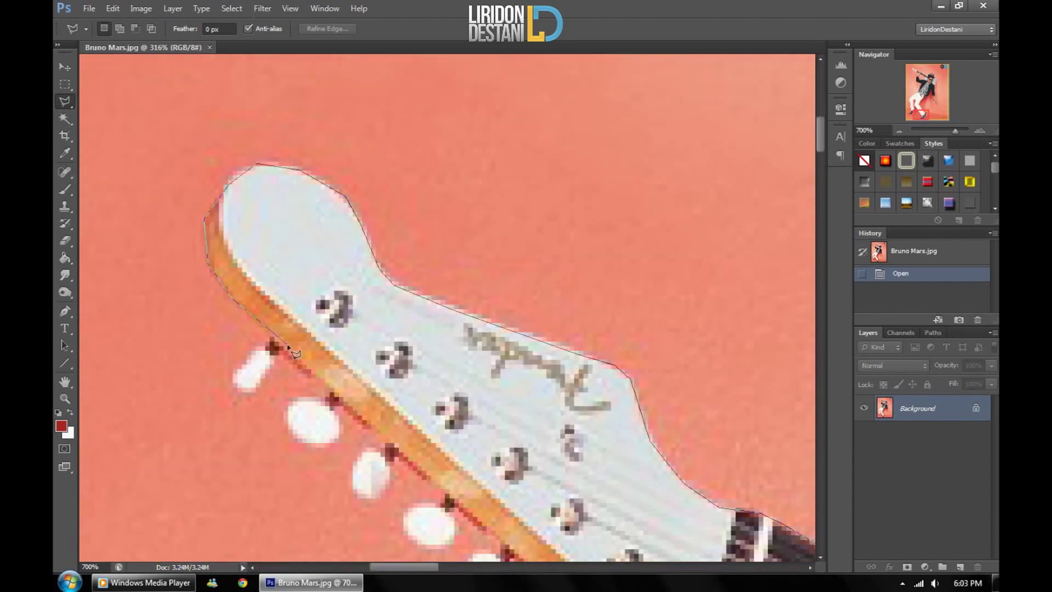
Step: Outline each white tuning peg around the headstock
{"action": "left_click", "coordinate": [270, 345]}
{"action": "left_click", "coordinate": [256, 347]}
{"action": "left_click", "coordinate": [233, 376]}
{"action": "left_click", "coordinate": [246, 392]}
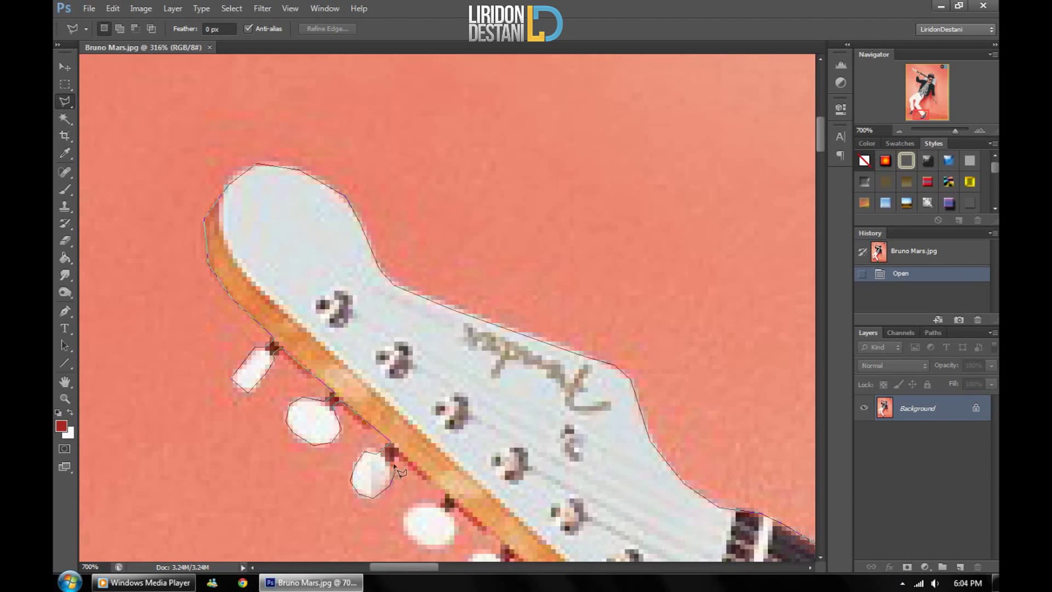
{"action": "left_click", "coordinate": [425, 503]}
{"action": "left_click", "coordinate": [407, 512]}
{"action": "left_click", "coordinate": [402, 525]}
{"action": "scroll", "coordinate": [453, 509], "scroll_direction": "down", "scroll_amount": 5}
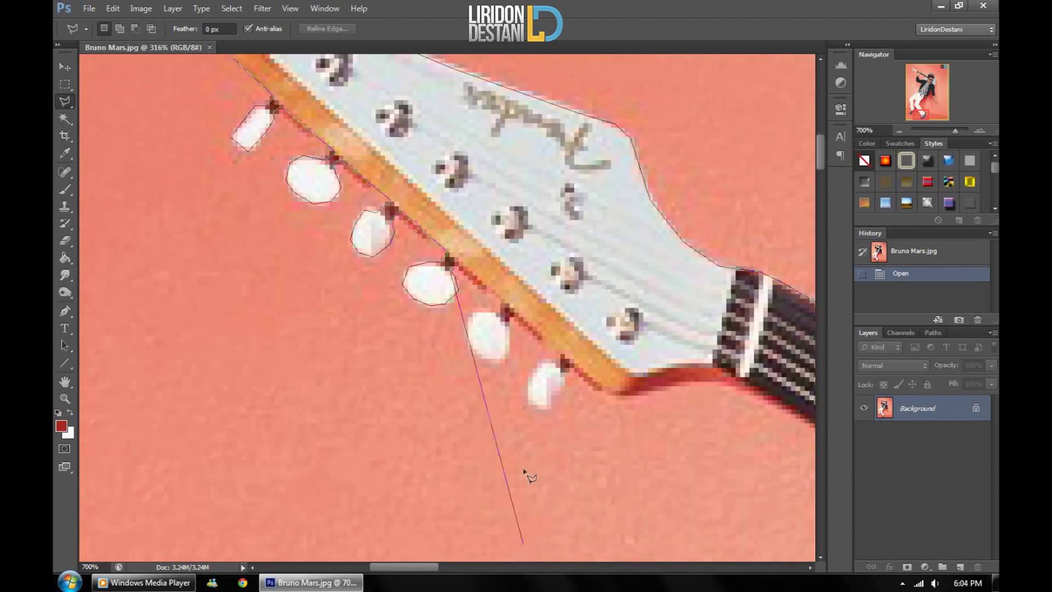
{"action": "left_click", "coordinate": [504, 307]}
{"action": "left_click", "coordinate": [470, 312]}
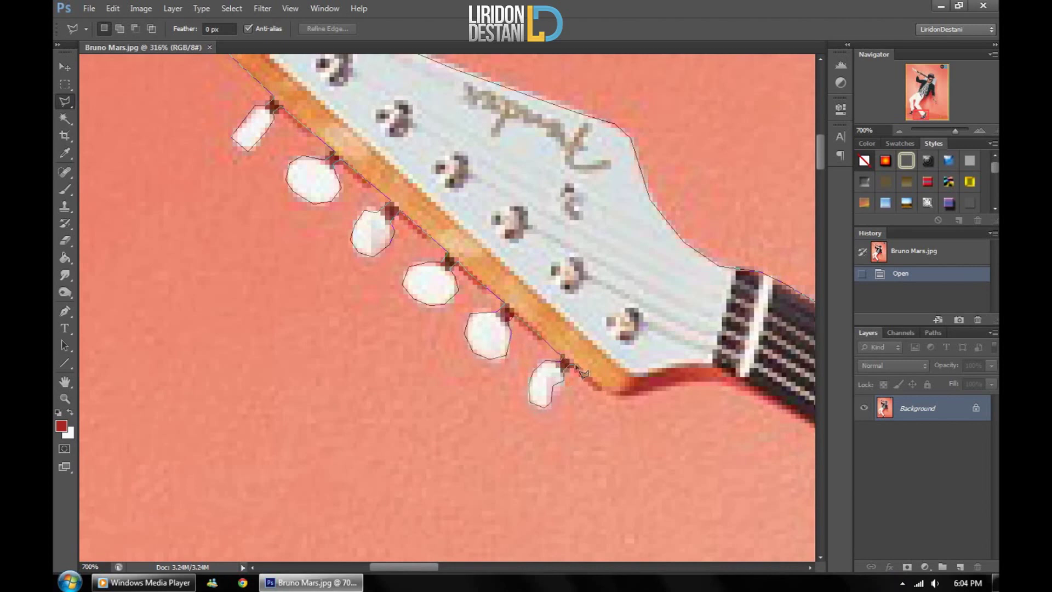
{"action": "scroll", "coordinate": [816, 428], "scroll_direction": "right", "scroll_amount": 10}
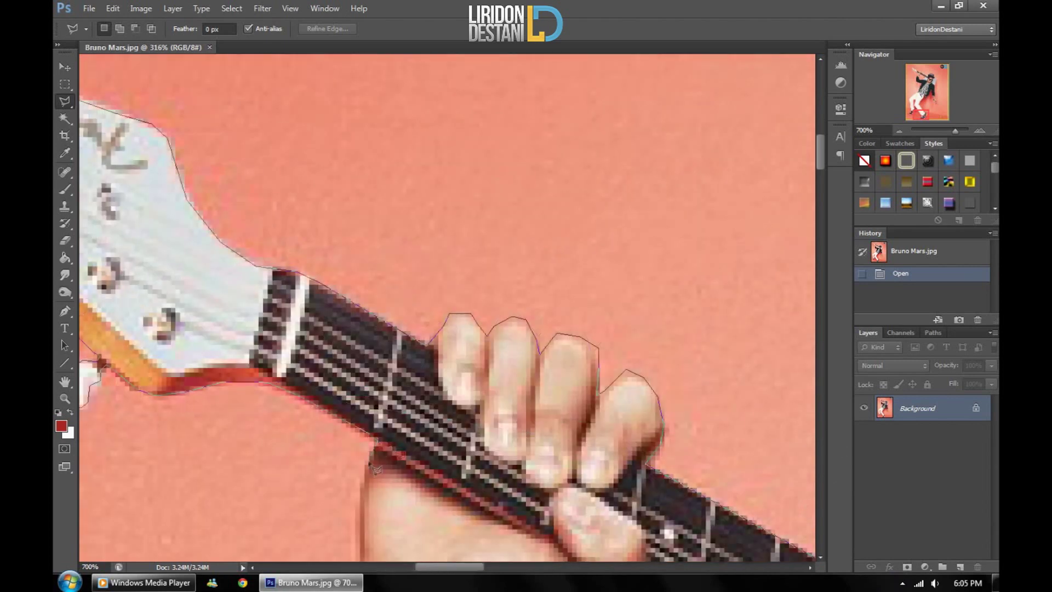
Step: Trace the wrist's left edge and continue down the trousers' left edge
{"action": "scroll", "coordinate": [666, 535], "scroll_direction": "down", "scroll_amount": 6}
{"action": "left_click", "coordinate": [357, 262]}
{"action": "left_click", "coordinate": [331, 323]}
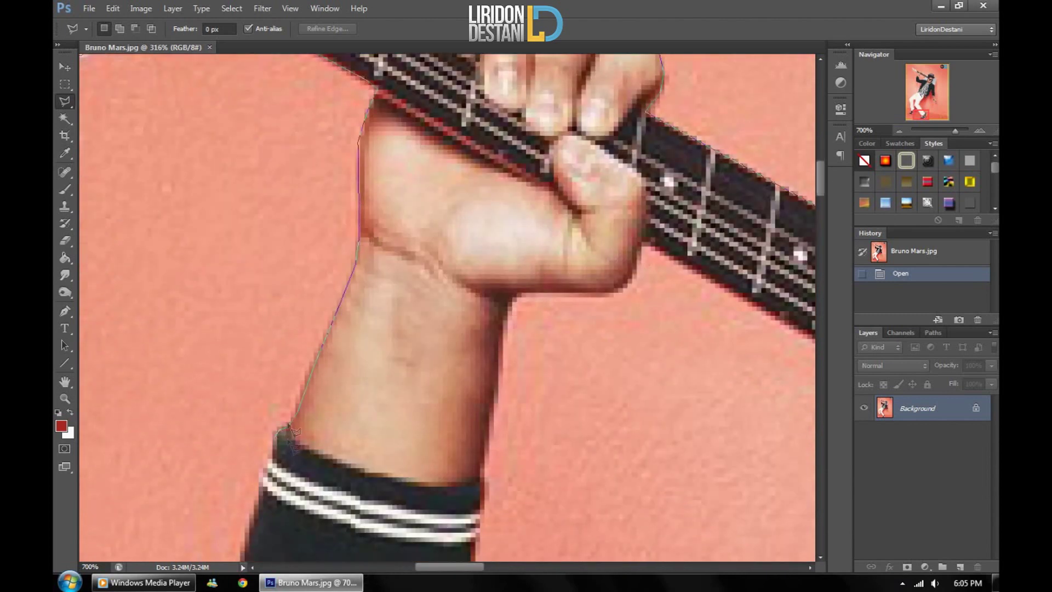
{"action": "scroll", "coordinate": [271, 510], "scroll_direction": "down", "scroll_amount": 5}
{"action": "left_click", "coordinate": [210, 365]}
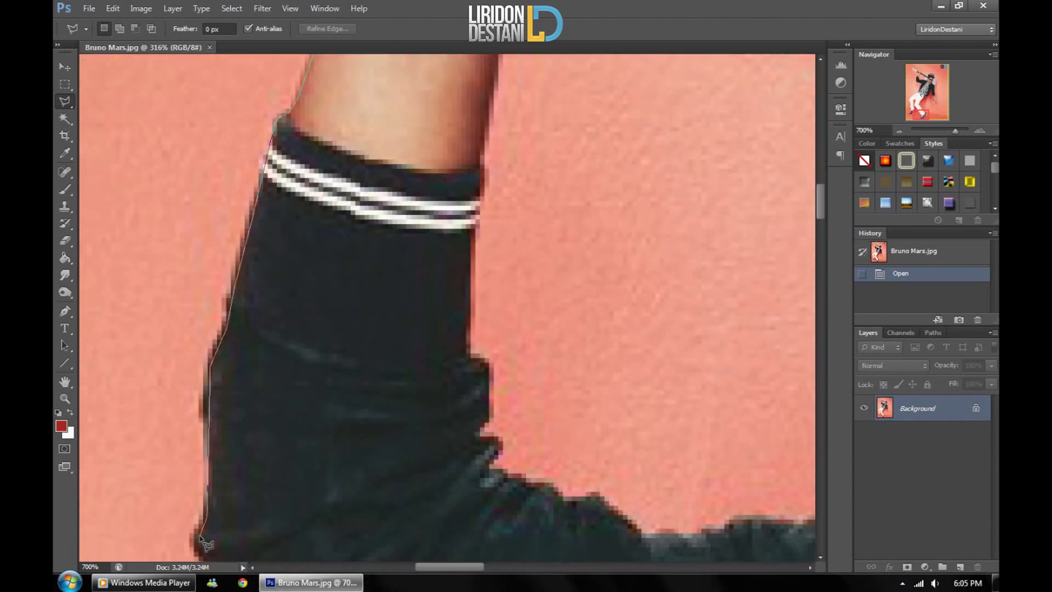
Step: Follow the trousers' bottom edge to the corner and add points along the trouser edge
{"action": "scroll", "coordinate": [207, 544], "scroll_direction": "down", "scroll_amount": 5}
{"action": "left_click", "coordinate": [236, 422]}
{"action": "left_click", "coordinate": [296, 458]}
{"action": "scroll", "coordinate": [306, 465], "scroll_direction": "down", "scroll_amount": 2}
{"action": "left_click", "coordinate": [550, 467]}
{"action": "left_click", "coordinate": [751, 511]}
{"action": "scroll", "coordinate": [753, 543], "scroll_direction": "down", "scroll_amount": 5}
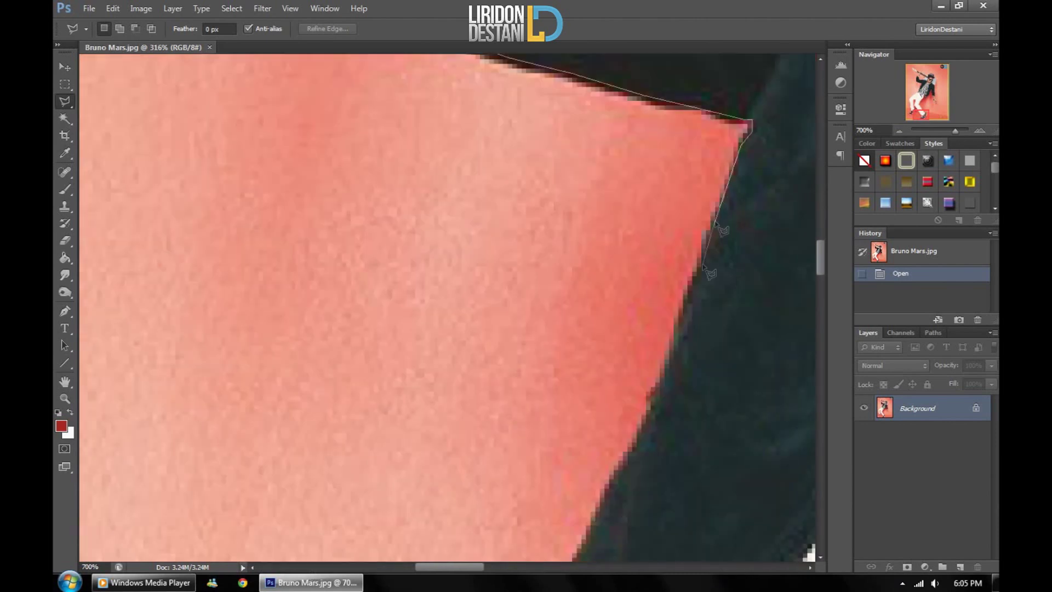
{"action": "scroll", "coordinate": [608, 526], "scroll_direction": "down", "scroll_amount": 5}
{"action": "left_click", "coordinate": [484, 419]}
{"action": "left_click", "coordinate": [485, 470]}
{"action": "left_click", "coordinate": [463, 520]}
{"action": "scroll", "coordinate": [456, 548], "scroll_direction": "down", "scroll_amount": 5}
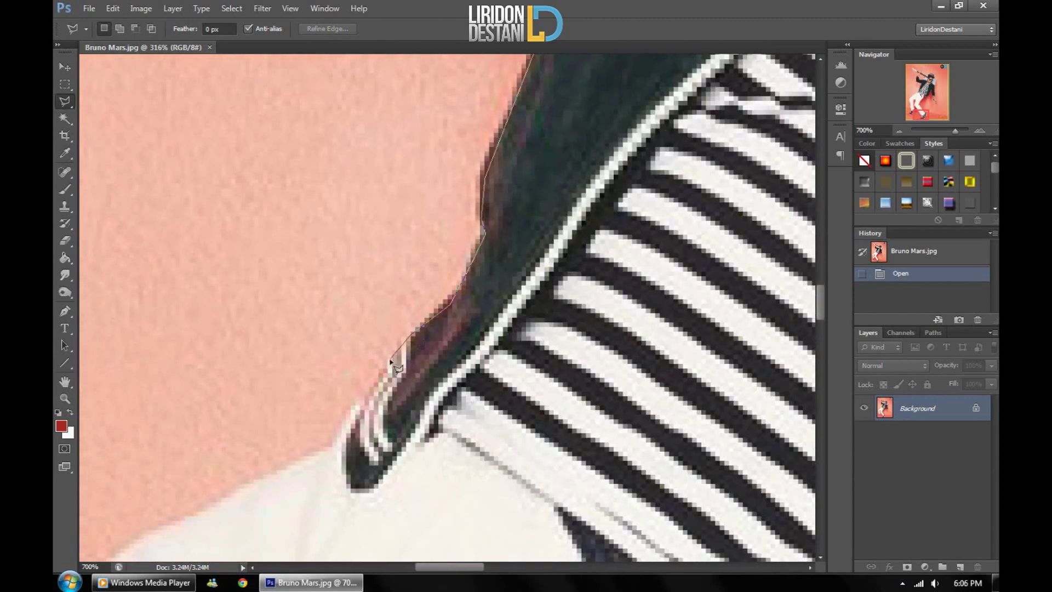
Step: Trace the outline along the shirt edge
{"action": "left_click", "coordinate": [336, 441]}
{"action": "scroll", "coordinate": [247, 493], "scroll_direction": "down", "scroll_amount": 5}
{"action": "left_click", "coordinate": [359, 319]}
{"action": "left_click", "coordinate": [233, 404]}
{"action": "left_click", "coordinate": [181, 452]}
{"action": "left_click", "coordinate": [118, 500]}
{"action": "scroll", "coordinate": [105, 550], "scroll_direction": "down", "scroll_amount": 5}
Step: Follow the lower-left edge of the white shirt downward
{"action": "left_click", "coordinate": [438, 268]}
{"action": "left_click", "coordinate": [247, 433]}
{"action": "left_click", "coordinate": [181, 550]}
{"action": "scroll", "coordinate": [181, 551], "scroll_direction": "down", "scroll_amount": 5}
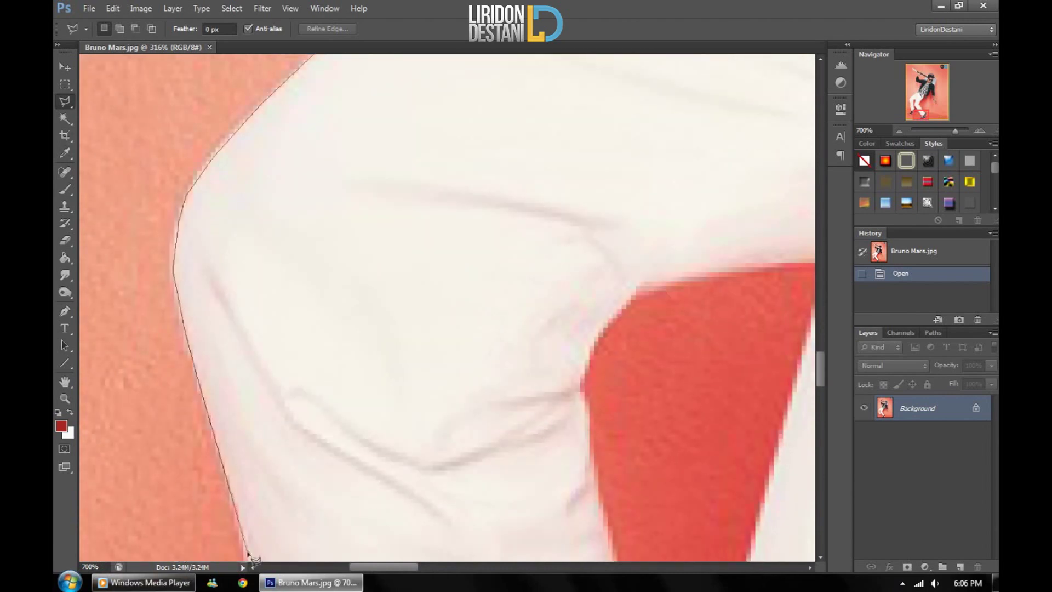
{"action": "scroll", "coordinate": [244, 553], "scroll_direction": "down", "scroll_amount": 5}
Step: Carry the outline down the white trouser edge to the hem
{"action": "left_click", "coordinate": [278, 545]}
{"action": "scroll", "coordinate": [277, 545], "scroll_direction": "down", "scroll_amount": 5}
{"action": "left_click", "coordinate": [304, 299]}
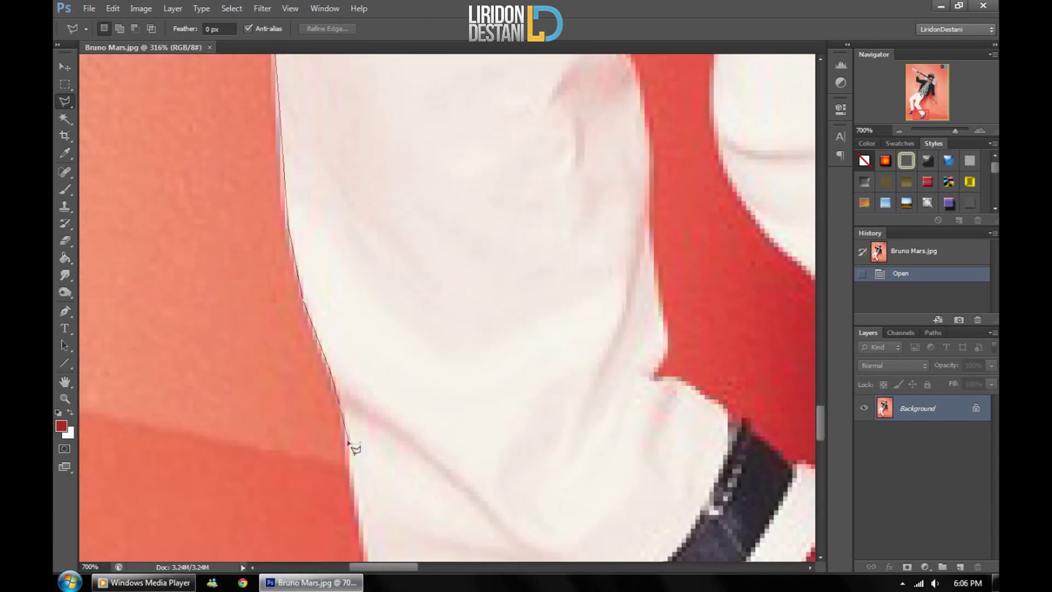
{"action": "scroll", "coordinate": [364, 546], "scroll_direction": "down", "scroll_amount": 5}
{"action": "left_click", "coordinate": [392, 382]}
{"action": "left_click", "coordinate": [394, 424]}
Step: Trace around the shoelace loop and the laces
{"action": "left_click", "coordinate": [361, 377]}
{"action": "left_click", "coordinate": [375, 396]}
{"action": "left_click", "coordinate": [348, 414]}
{"action": "left_click", "coordinate": [317, 411]}
{"action": "left_click", "coordinate": [311, 422]}
{"action": "left_click", "coordinate": [345, 532]}
{"action": "scroll", "coordinate": [345, 533], "scroll_direction": "down", "scroll_amount": 4}
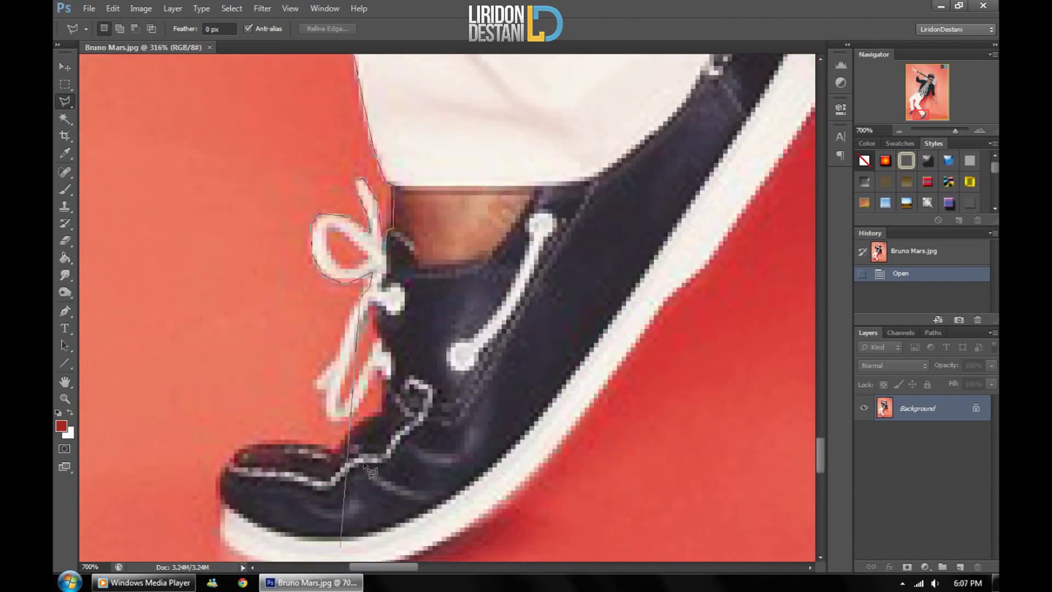
{"action": "left_click", "coordinate": [386, 407]}
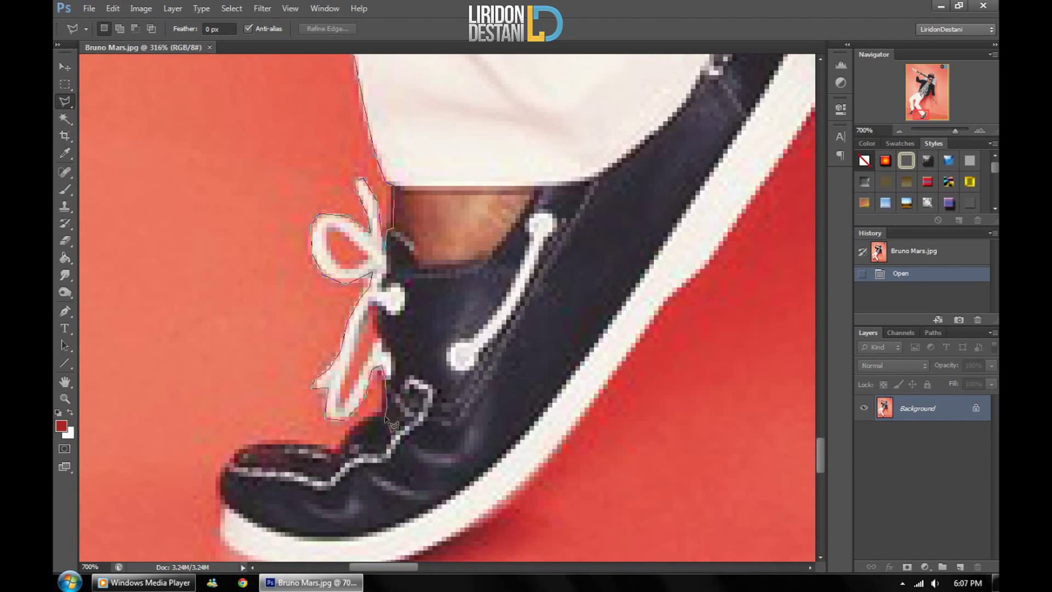
Step: Outline the shoe's toe and sole toward the heel, then up the white stripe
{"action": "left_click", "coordinate": [332, 453]}
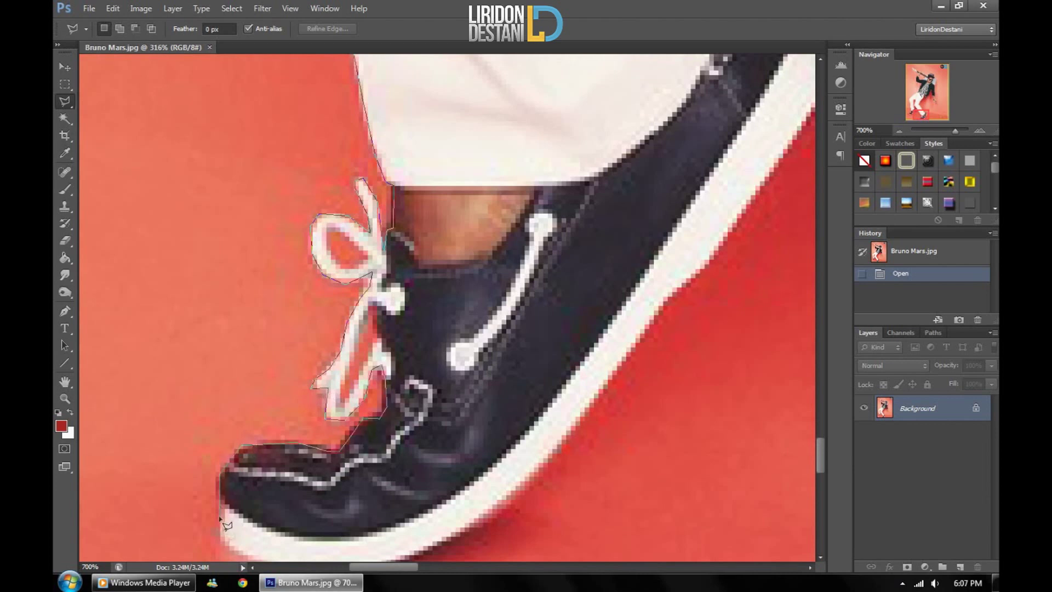
{"action": "left_click", "coordinate": [241, 521]}
{"action": "left_click", "coordinate": [318, 541]}
{"action": "left_click", "coordinate": [378, 539]}
{"action": "left_click", "coordinate": [454, 506]}
{"action": "left_click", "coordinate": [729, 208]}
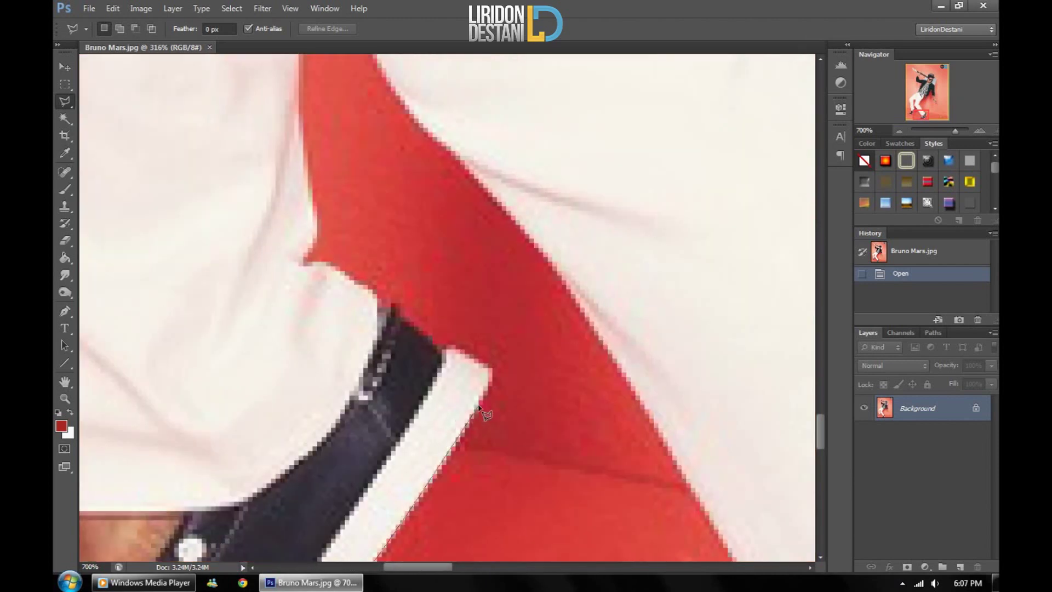
{"action": "left_click", "coordinate": [491, 374]}
{"action": "left_click", "coordinate": [438, 347]}
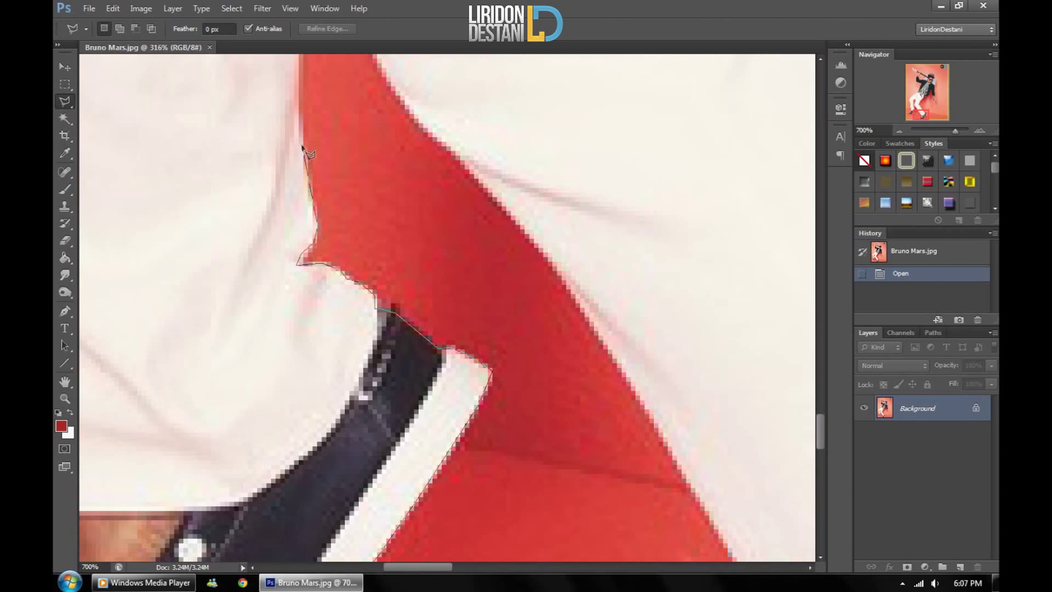
Step: Extend the lasso outline around the upper and right edges of the red gap
{"action": "scroll", "coordinate": [305, 148], "scroll_direction": "up", "scroll_amount": 5}
{"action": "left_click", "coordinate": [266, 79]}
{"action": "scroll", "coordinate": [252, 109], "scroll_direction": "up", "scroll_amount": 2}
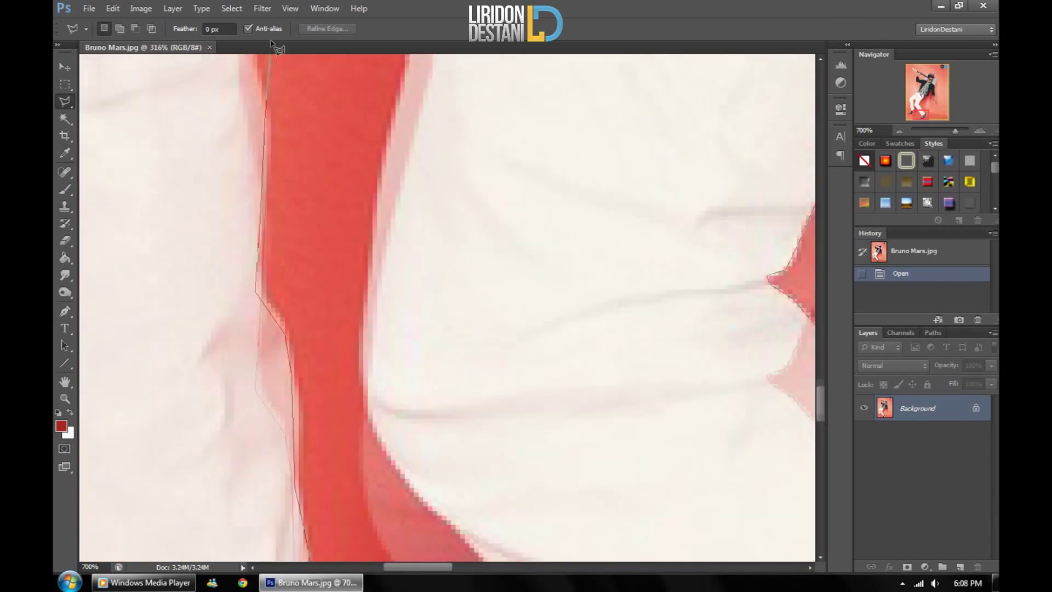
{"action": "scroll", "coordinate": [241, 137], "scroll_direction": "up", "scroll_amount": 1}
{"action": "scroll", "coordinate": [235, 77], "scroll_direction": "up", "scroll_amount": 4}
{"action": "left_click", "coordinate": [245, 350]}
{"action": "left_click", "coordinate": [286, 296]}
{"action": "left_click", "coordinate": [392, 269]}
{"action": "left_click", "coordinate": [473, 268]}
{"action": "scroll", "coordinate": [452, 395], "scroll_direction": "down", "scroll_amount": 2}
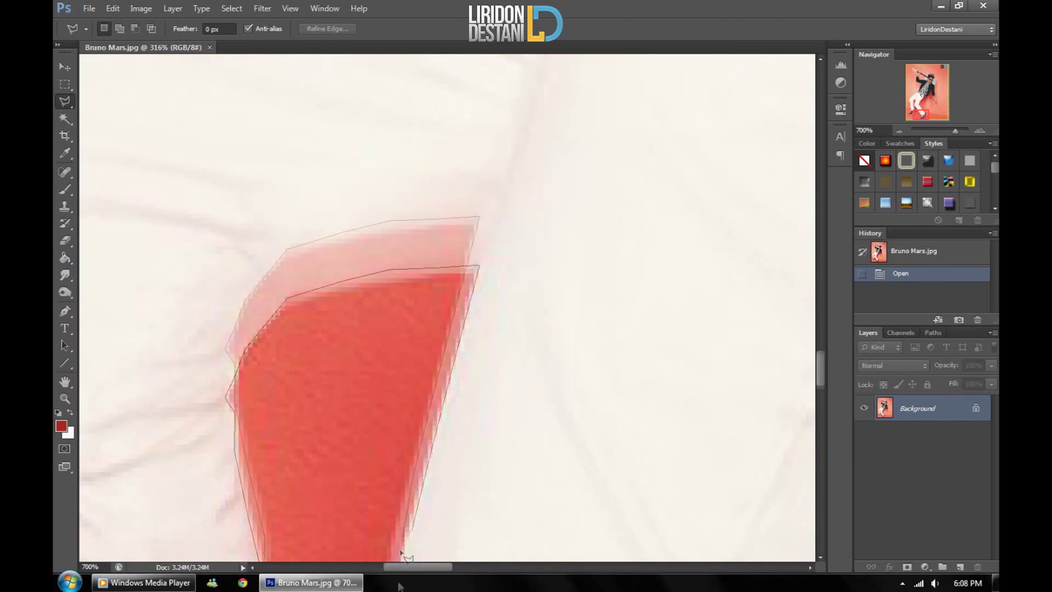
{"action": "scroll", "coordinate": [416, 301], "scroll_direction": "down", "scroll_amount": 4}
{"action": "left_click", "coordinate": [378, 195]}
{"action": "left_click", "coordinate": [434, 504]}
Step: Trace the lace loop and the shoe's lower-left edge, then close the figure selection
{"action": "scroll", "coordinate": [439, 504], "scroll_direction": "down", "scroll_amount": 3}
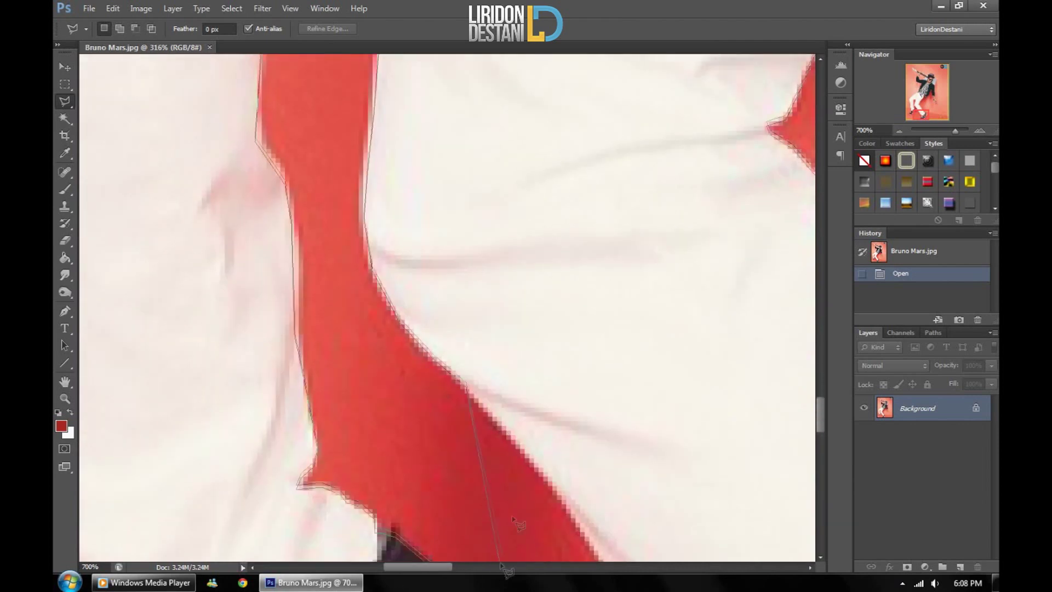
{"action": "scroll", "coordinate": [548, 471], "scroll_direction": "down", "scroll_amount": 3}
{"action": "scroll", "coordinate": [630, 357], "scroll_direction": "down", "scroll_amount": 3}
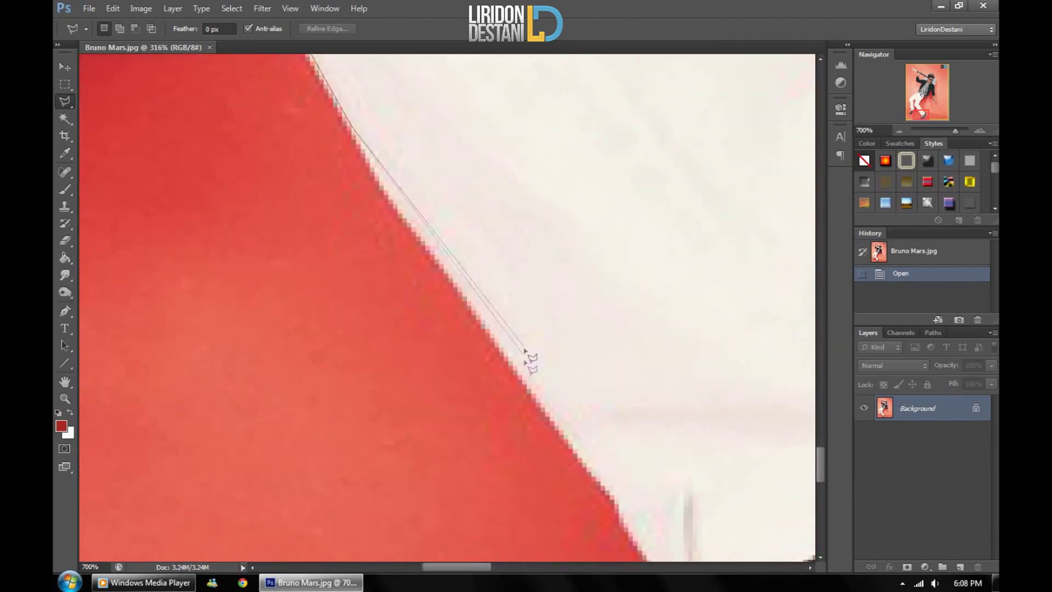
{"action": "scroll", "coordinate": [658, 520], "scroll_direction": "down", "scroll_amount": 3}
{"action": "scroll", "coordinate": [759, 567], "scroll_direction": "right", "scroll_amount": 5}
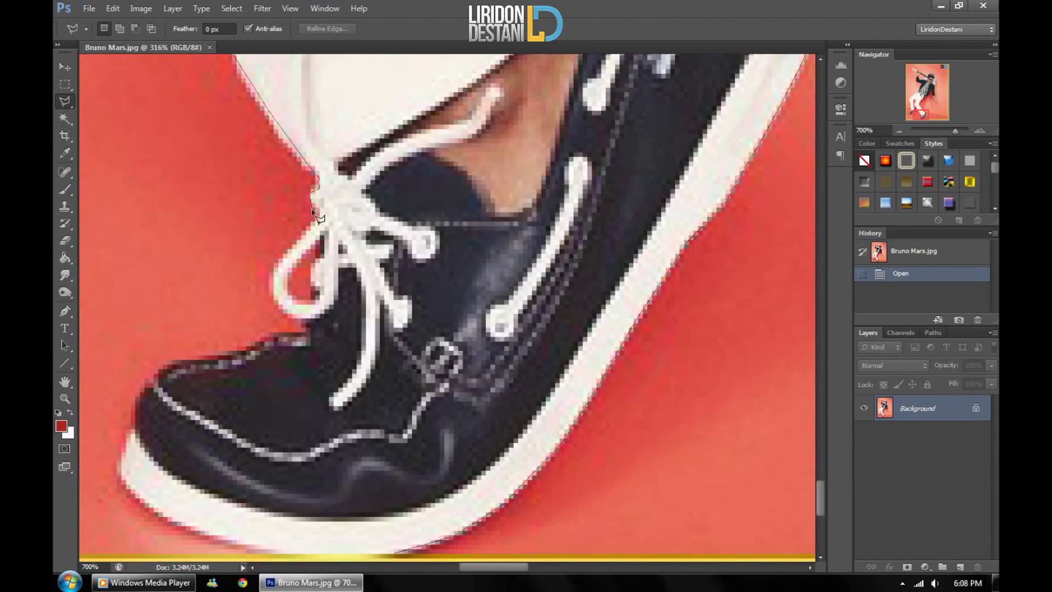
{"action": "left_click", "coordinate": [282, 257]}
{"action": "left_click", "coordinate": [274, 284]}
{"action": "left_click", "coordinate": [305, 332]}
{"action": "left_click", "coordinate": [255, 341]}
{"action": "left_click", "coordinate": [170, 360]}
{"action": "left_click", "coordinate": [141, 379]}
{"action": "left_click", "coordinate": [133, 436]}
{"action": "left_click", "coordinate": [120, 471]}
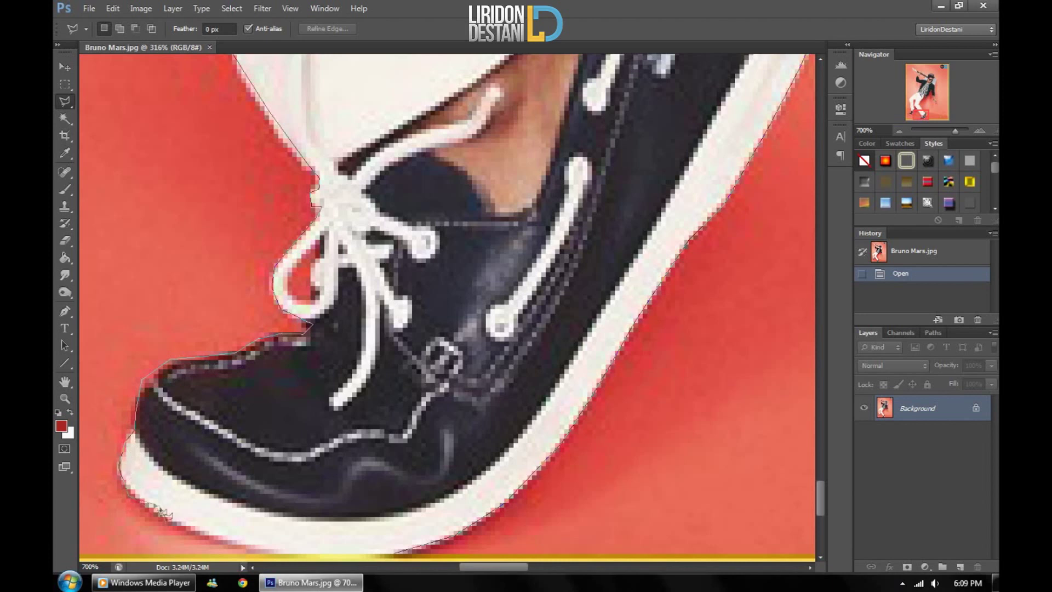
{"action": "double_click", "coordinate": [383, 554]}
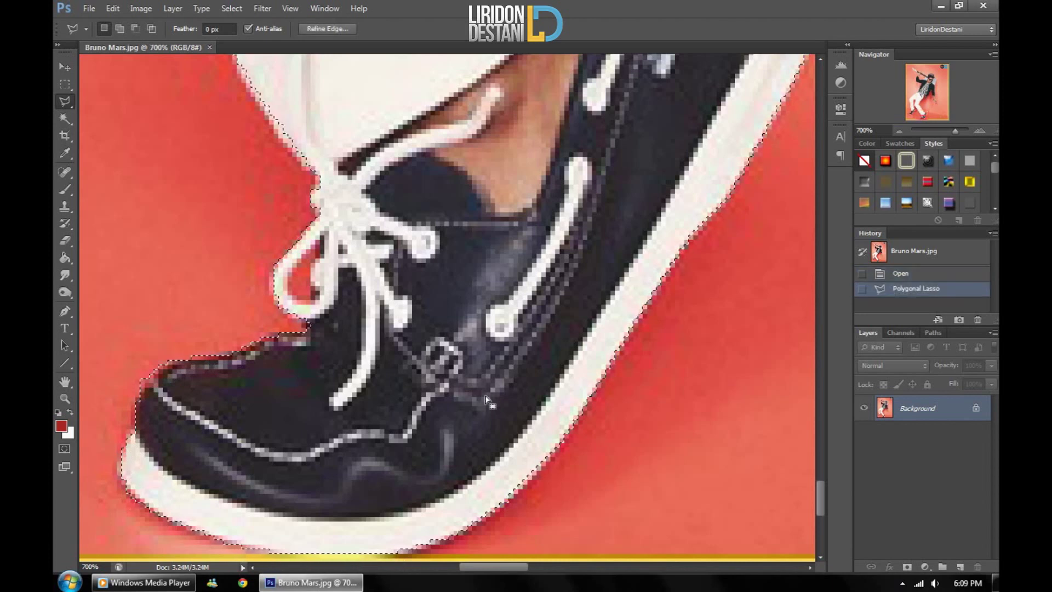
Step: Copy the selected figure onto a new layer and nudge it slightly up-left
{"action": "key", "text": "ctrl+0"}
{"action": "key", "text": "ctrl+c"}
{"action": "key", "text": "ctrl+v"}
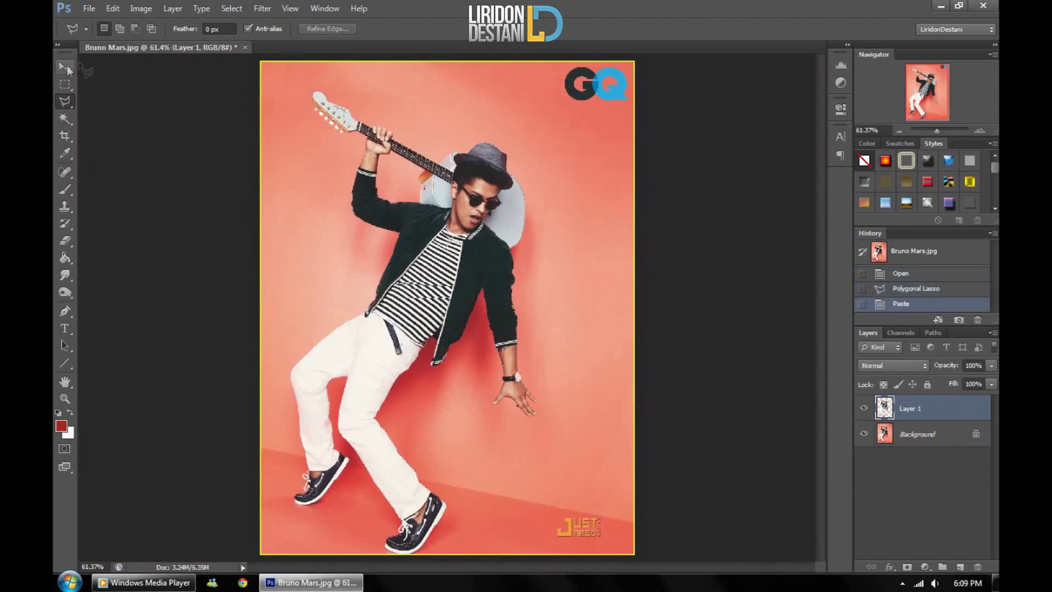
{"action": "left_click", "coordinate": [66, 68]}
{"action": "left_click_drag", "start_coordinate": [438, 274], "coordinate": [428, 263]}
Step: Add Layer 2 above Background and fill it with black using the Paint Bucket
{"action": "left_click", "coordinate": [935, 435]}
{"action": "key", "text": "ctrl+shift+alt+n"}
{"action": "key", "text": "g"}
{"action": "key", "text": "x"}
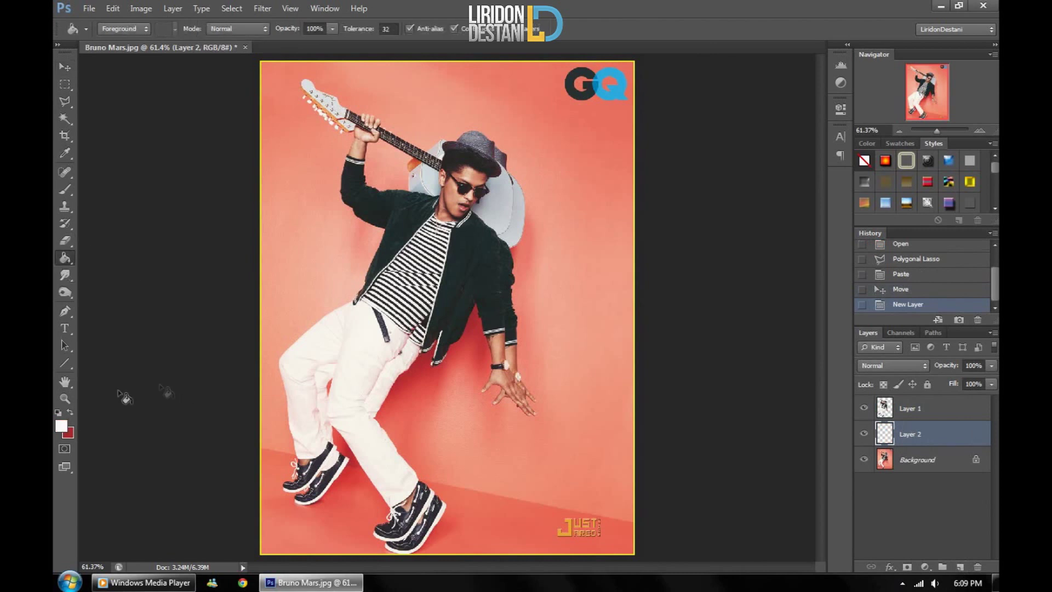
{"action": "left_click", "coordinate": [61, 425]}
{"action": "left_click", "coordinate": [899, 293]}
{"action": "left_click", "coordinate": [548, 263]}
{"action": "key", "text": "v"}
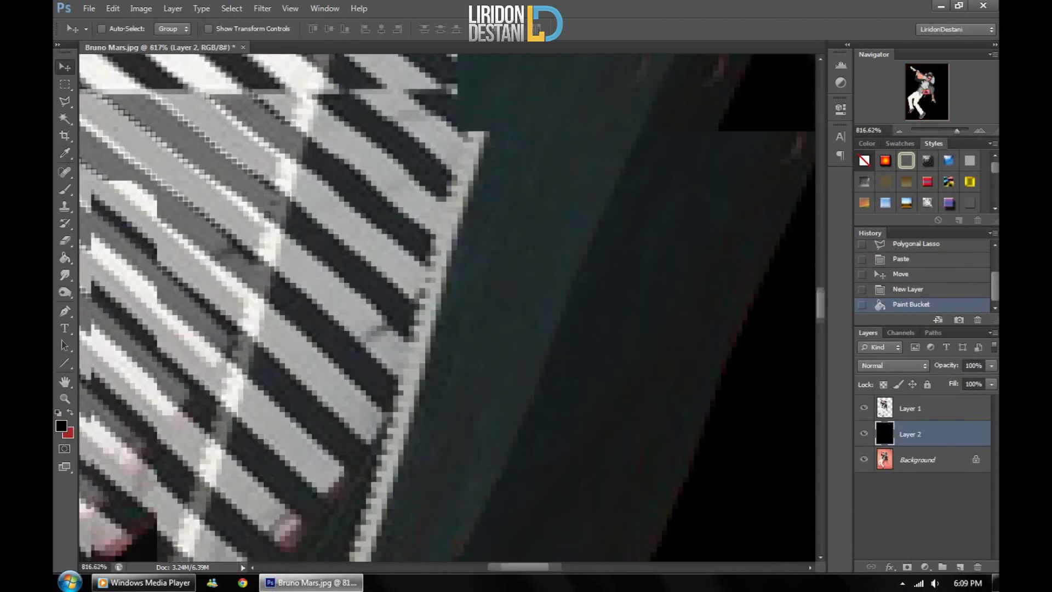
{"action": "left_click_drag", "start_coordinate": [936, 131], "coordinate": [956, 131]}
Step: On Layer 1, start a Polygonal Lasso outline along the arm beside the red gap
{"action": "left_click", "coordinate": [909, 408]}
{"action": "left_click", "coordinate": [65, 102]}
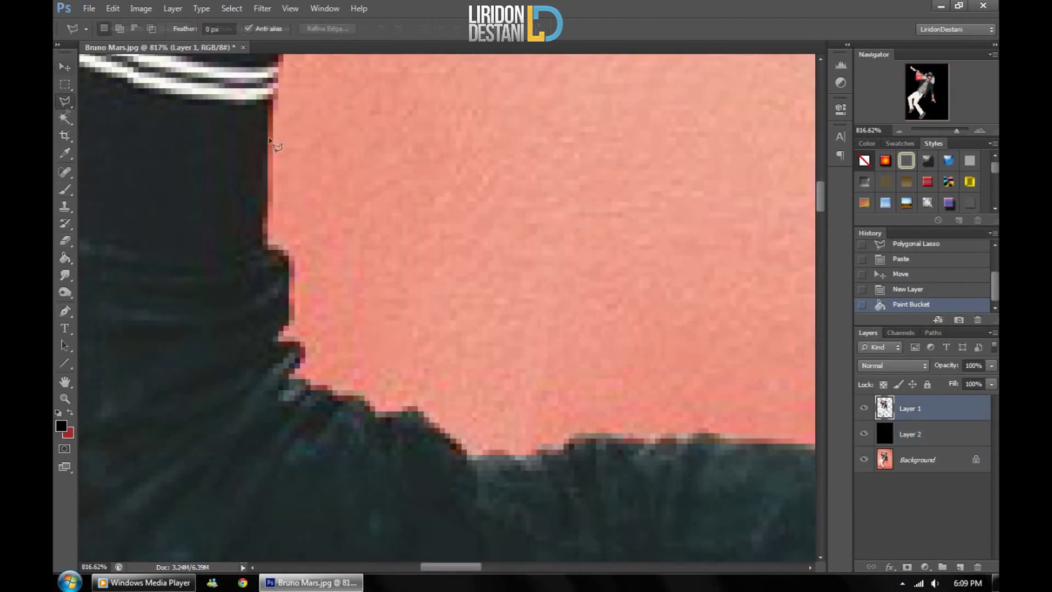
{"action": "scroll", "coordinate": [313, 204], "scroll_direction": "up", "scroll_amount": 7}
{"action": "left_click", "coordinate": [470, 147]}
{"action": "left_click", "coordinate": [457, 191]}
{"action": "left_click", "coordinate": [438, 208]}
{"action": "left_click", "coordinate": [321, 210]}
{"action": "left_click", "coordinate": [308, 222]}
{"action": "left_click", "coordinate": [283, 411]}
{"action": "left_click", "coordinate": [264, 531]}
{"action": "scroll", "coordinate": [264, 530], "scroll_direction": "down", "scroll_amount": 5}
Step: Continue the red-gap outline rightward along the jacket edge
{"action": "left_click", "coordinate": [262, 293]}
{"action": "left_click", "coordinate": [287, 299]}
{"action": "left_click", "coordinate": [288, 366]}
{"action": "left_click", "coordinate": [277, 390]}
{"action": "left_click", "coordinate": [301, 393]}
{"action": "left_click", "coordinate": [303, 406]}
{"action": "left_click", "coordinate": [284, 423]}
{"action": "left_click", "coordinate": [384, 466]}
{"action": "left_click", "coordinate": [411, 453]}
{"action": "left_click", "coordinate": [476, 510]}
{"action": "left_click", "coordinate": [502, 501]}
{"action": "left_click", "coordinate": [520, 507]}
{"action": "left_click", "coordinate": [576, 482]}
{"action": "left_click", "coordinate": [611, 483]}
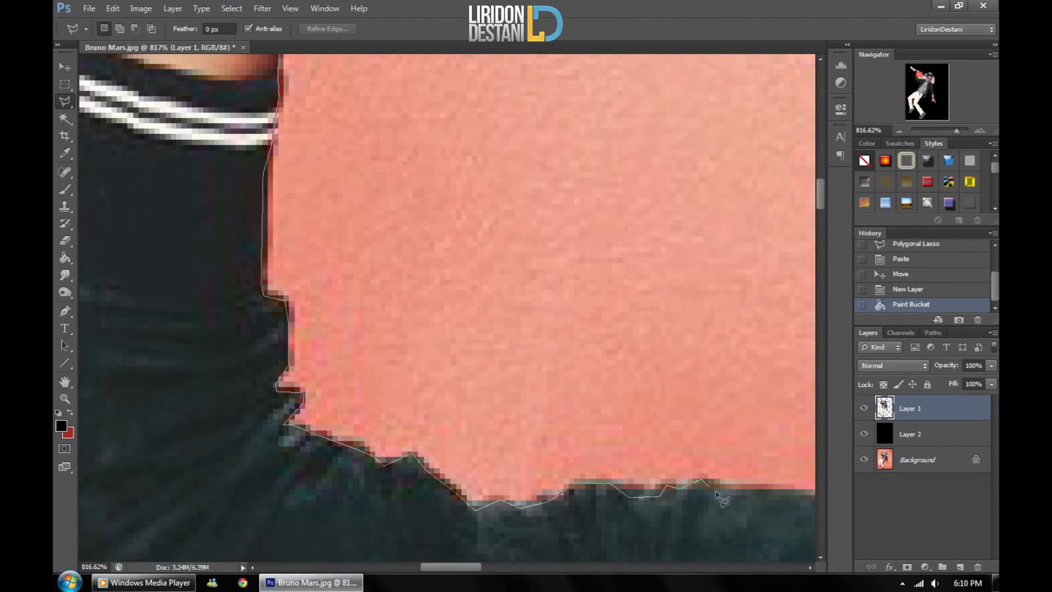
{"action": "left_click", "coordinate": [705, 480]}
{"action": "left_click", "coordinate": [785, 487]}
{"action": "left_click_drag", "start_coordinate": [789, 493], "coordinate": [346, 493]}
Step: Trace up the guitar and fretboard edge, close the selection, delete the red patch, deselect
{"action": "left_click", "coordinate": [420, 504]}
{"action": "left_click", "coordinate": [419, 356]}
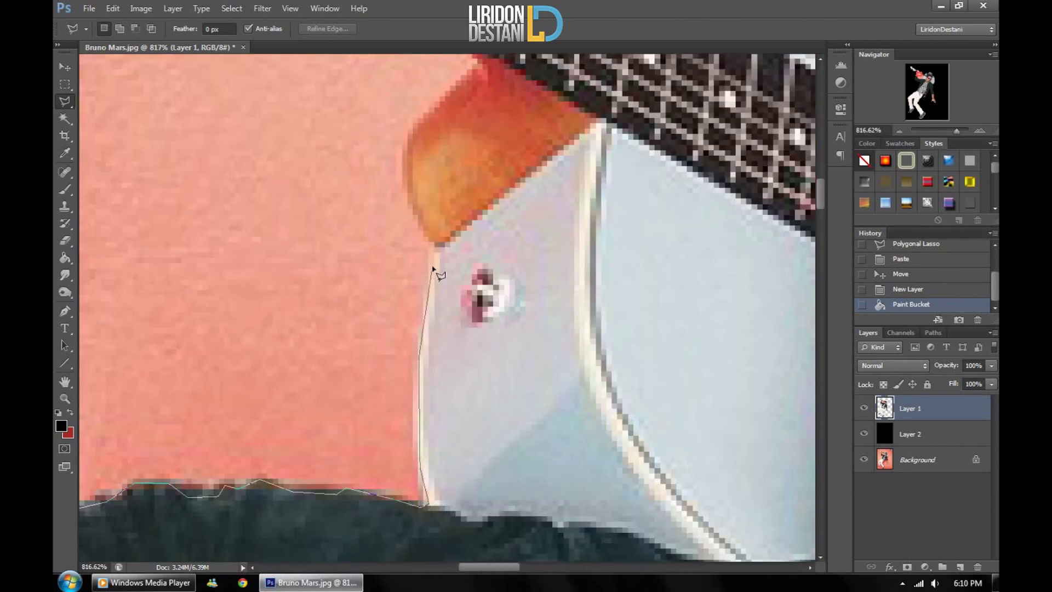
{"action": "left_click", "coordinate": [410, 183]}
{"action": "left_click", "coordinate": [405, 148]}
{"action": "left_click", "coordinate": [414, 125]}
{"action": "left_click", "coordinate": [476, 60]}
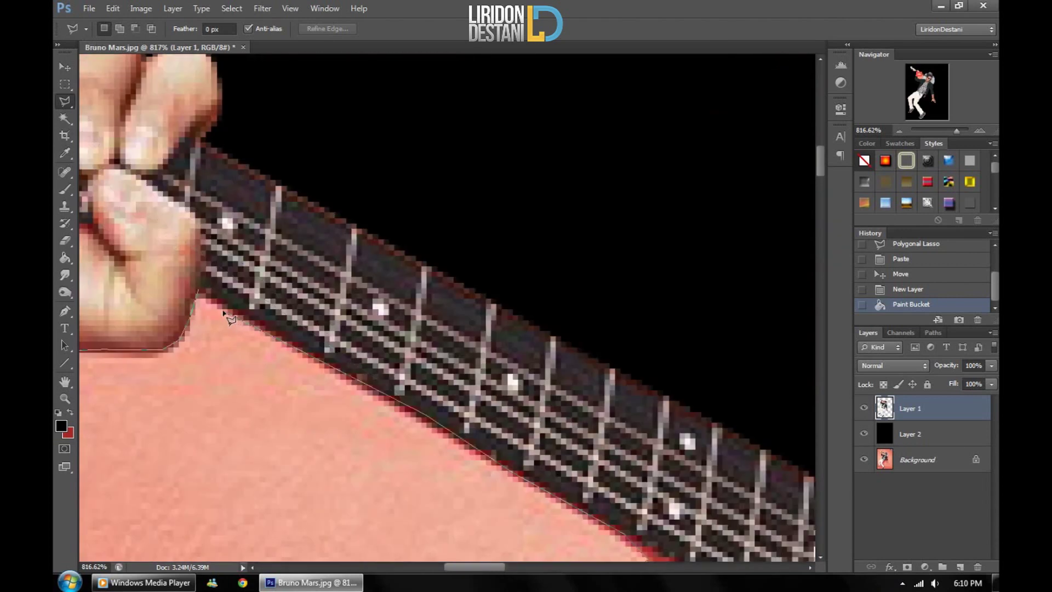
{"action": "double_click", "coordinate": [255, 296]}
{"action": "key", "text": "Delete"}
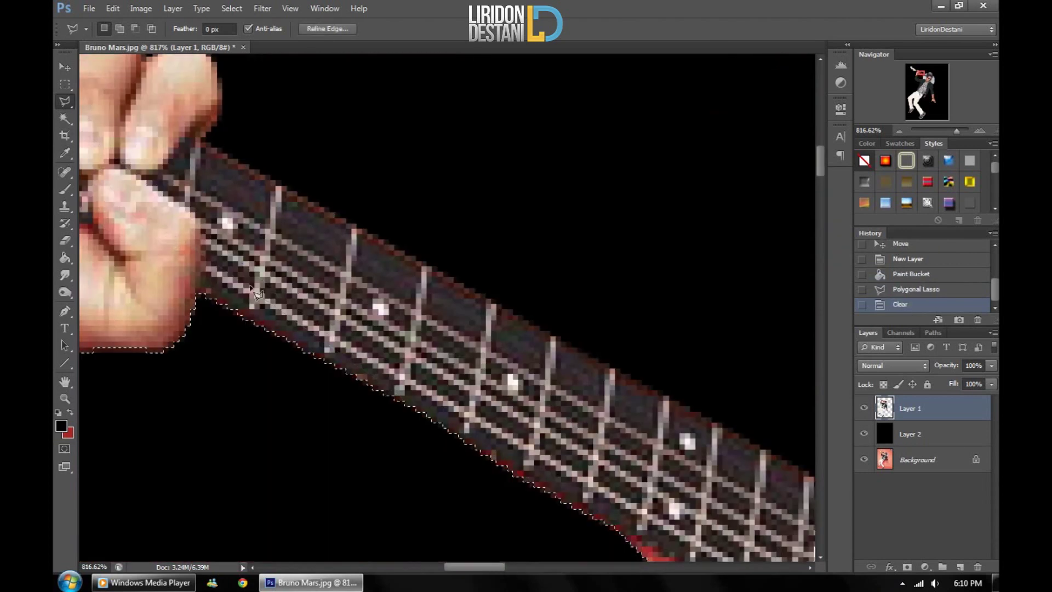
{"action": "key", "text": "ctrl+0"}
{"action": "key", "text": "m"}
{"action": "key", "text": "ctrl+d"}
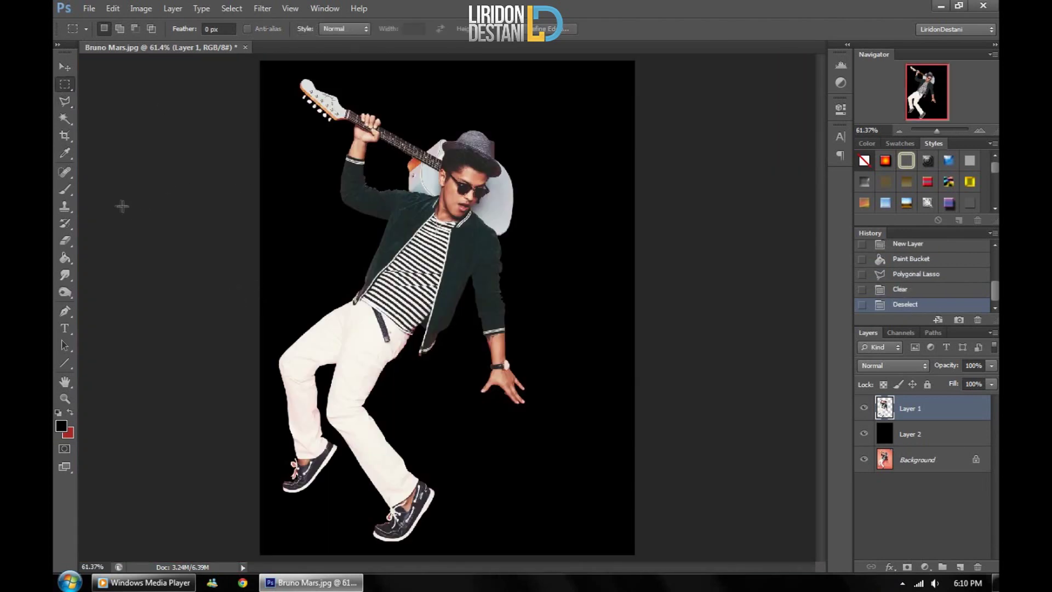
Step: Zoom onto the left shoe and delete the red area inside the lace loop
{"action": "left_click_drag", "start_coordinate": [937, 131], "coordinate": [955, 131]}
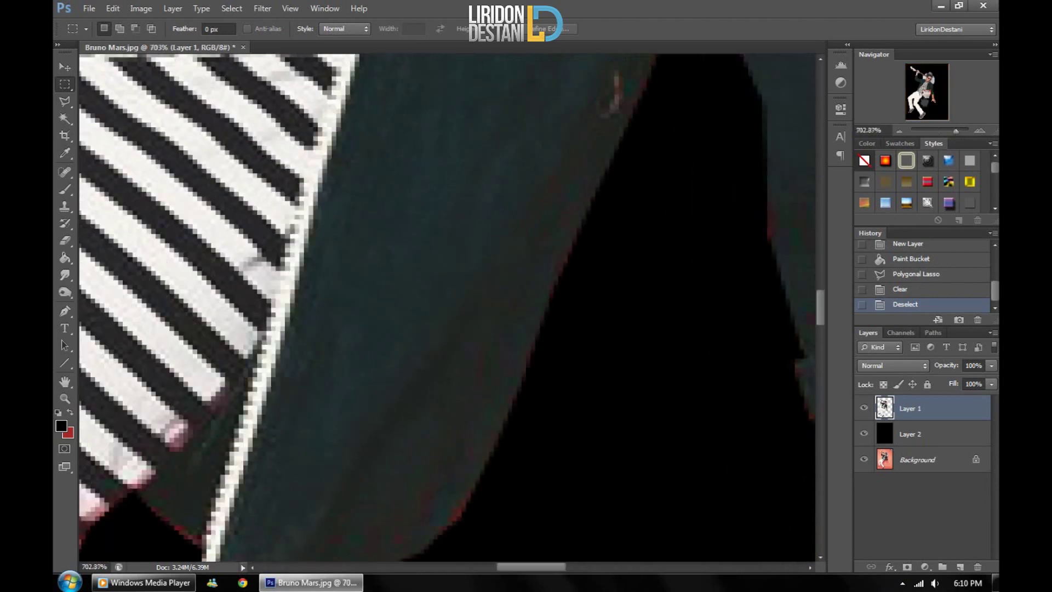
{"action": "left_click_drag", "start_coordinate": [927, 91], "coordinate": [920, 116]}
{"action": "key", "text": "e"}
{"action": "key", "text": "l"}
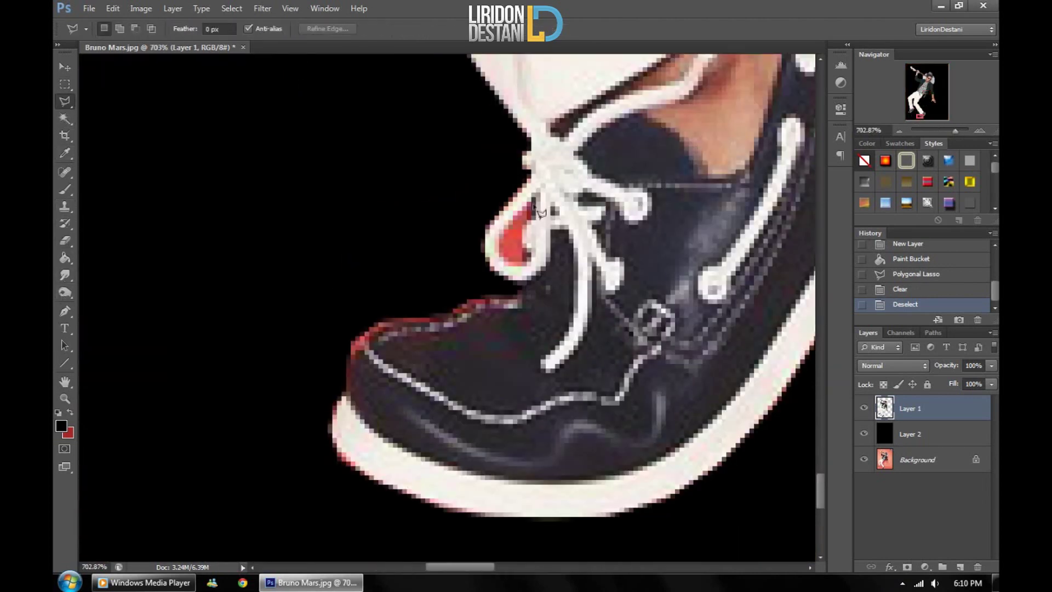
{"action": "left_click", "coordinate": [531, 232]}
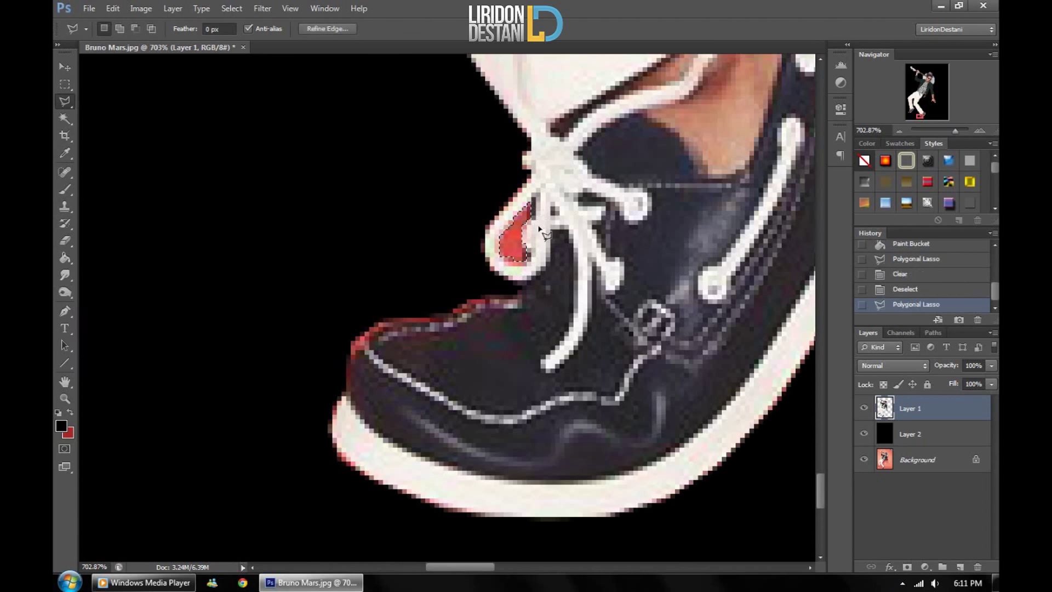
{"action": "key", "text": "Delete"}
Step: Lasso the red fringe around the shoe's edge and sole, delete it, and deselect
{"action": "left_click", "coordinate": [492, 299]}
{"action": "left_click", "coordinate": [376, 324]}
{"action": "left_click", "coordinate": [352, 349]}
{"action": "left_click", "coordinate": [333, 421]}
{"action": "left_click", "coordinate": [351, 460]}
{"action": "left_click", "coordinate": [485, 524]}
{"action": "left_click", "coordinate": [283, 472]}
{"action": "left_click", "coordinate": [304, 346]}
{"action": "left_click", "coordinate": [384, 262]}
{"action": "left_click", "coordinate": [517, 285]}
{"action": "left_click", "coordinate": [489, 299]}
{"action": "key", "text": "Delete"}
{"action": "key", "text": "ctrl+d"}
Step: Delete the remaining red remnant inside the laces and deselect
{"action": "key", "text": "m"}
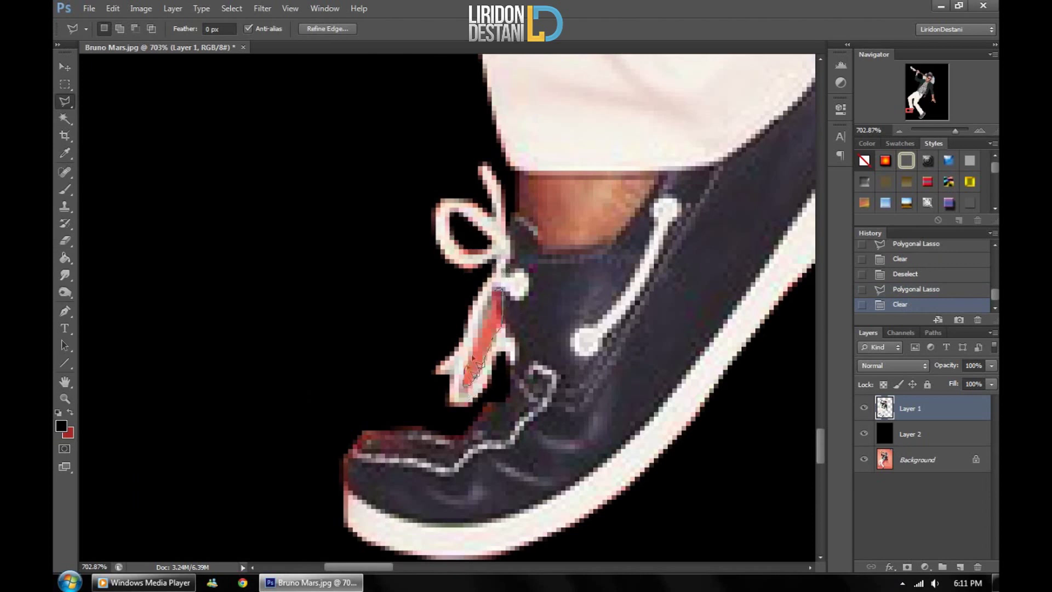
{"action": "left_click", "coordinate": [498, 296]}
{"action": "key", "text": "Delete"}
{"action": "key", "text": "ctrl+d"}
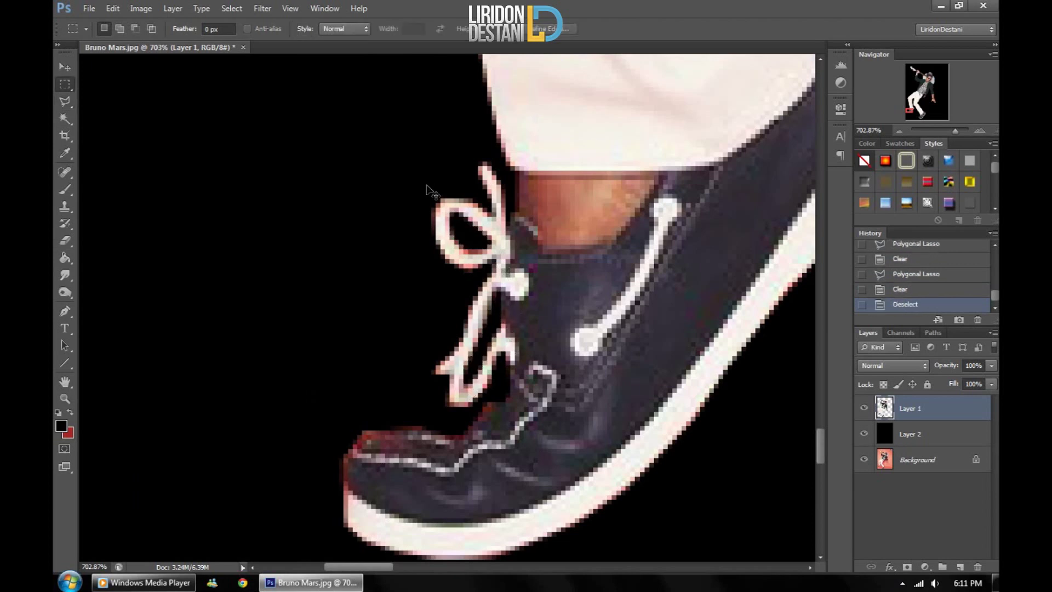
Step: Fit the image in the window and move the cut-out figure to the right
{"action": "key", "text": "ctrl+0"}
{"action": "key", "text": "v"}
{"action": "left_click_drag", "start_coordinate": [559, 225], "coordinate": [591, 223]}
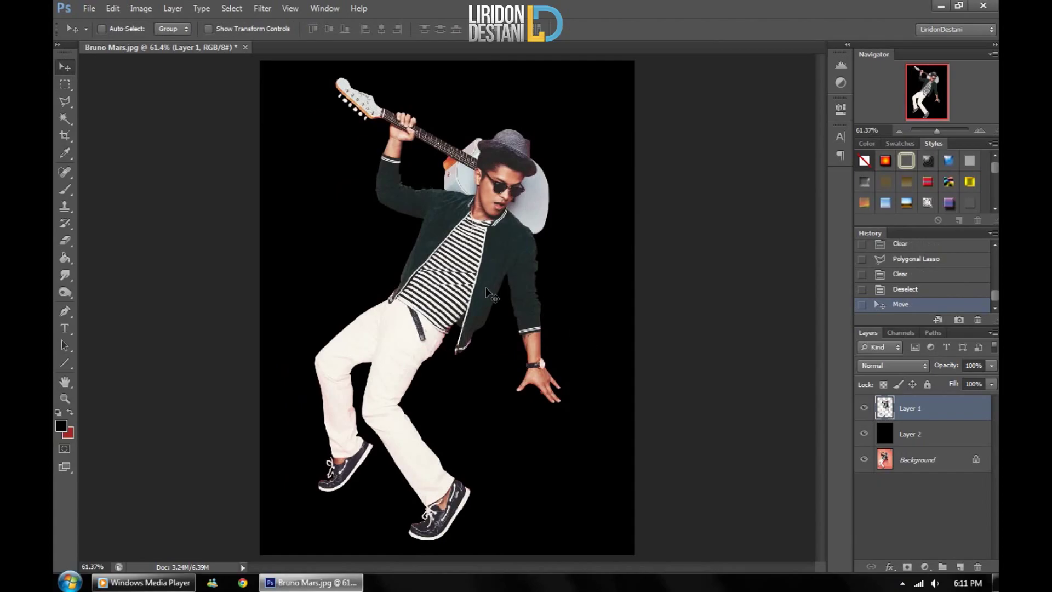
Step: Turn off visibility of Layer 2 and the Background layer
{"action": "left_click_drag", "start_coordinate": [864, 434], "coordinate": [864, 459]}
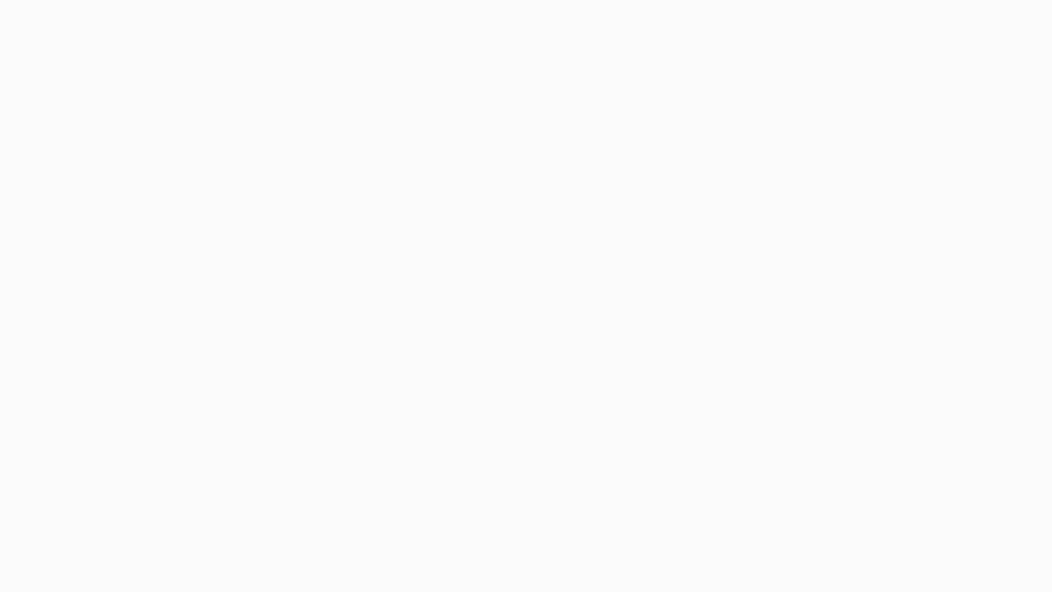